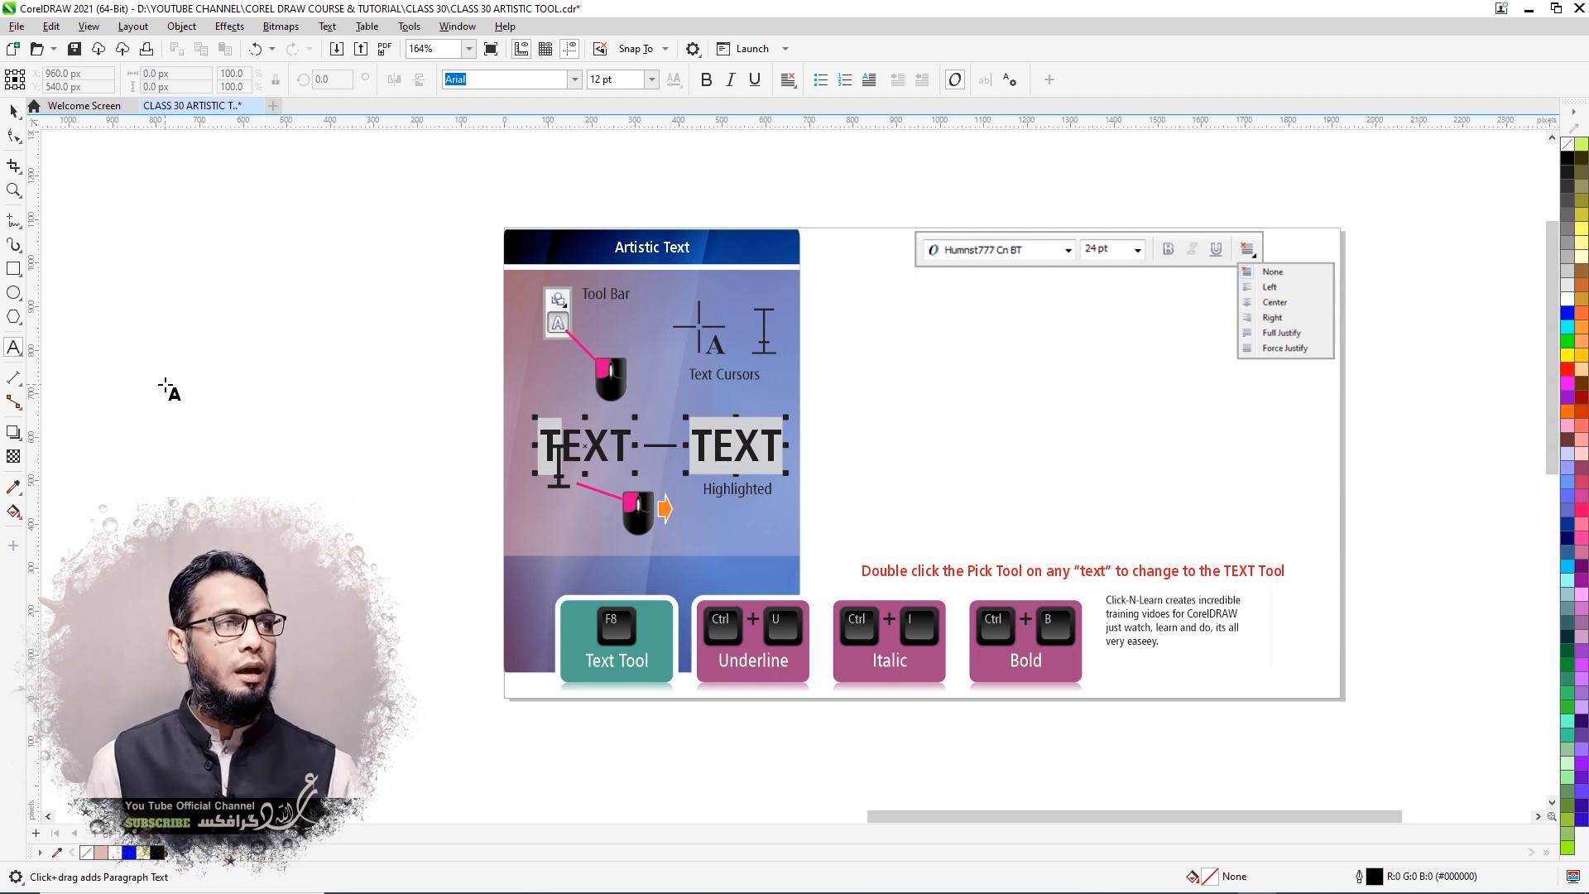
# Add the artistic text "Corel Draw" in the empty area beside the page.
pyautogui.click(197, 377)
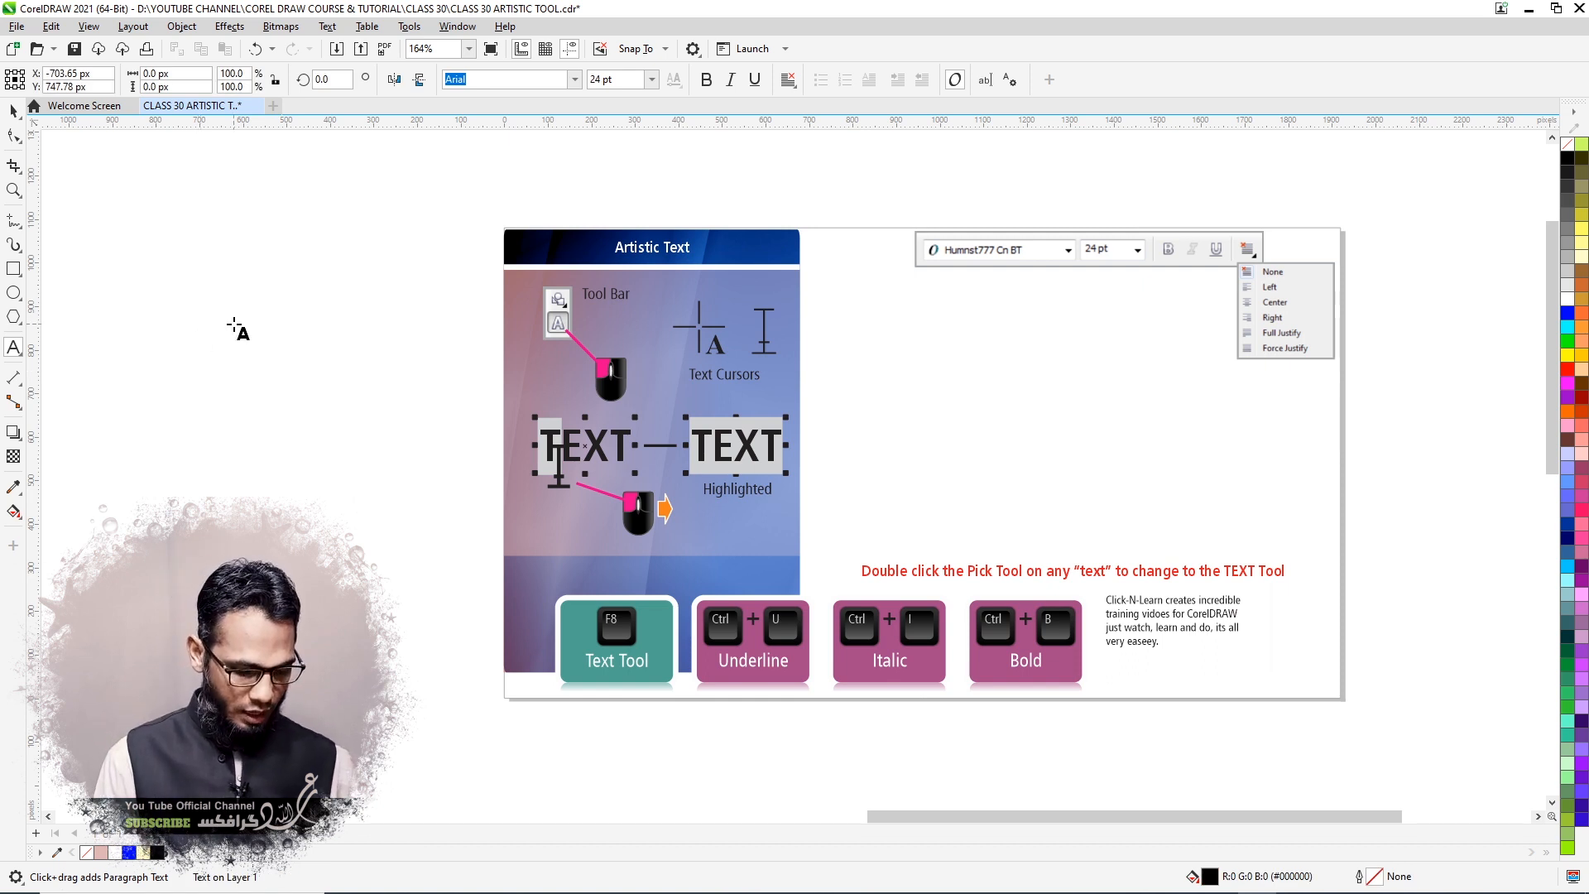
pyautogui.write('Corel ')
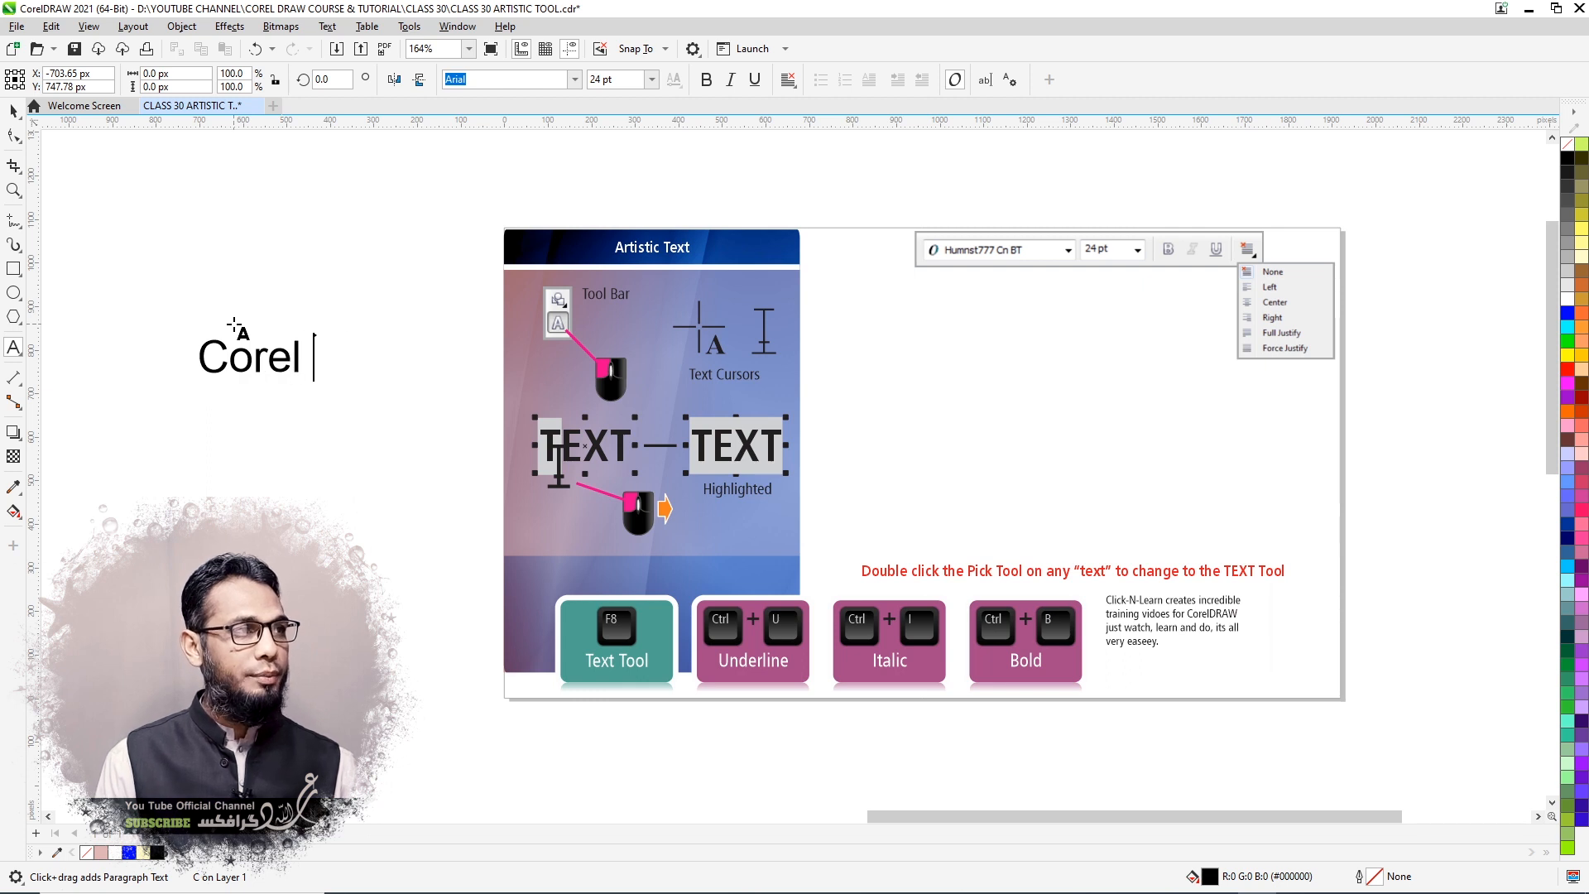
pyautogui.write('Draw')
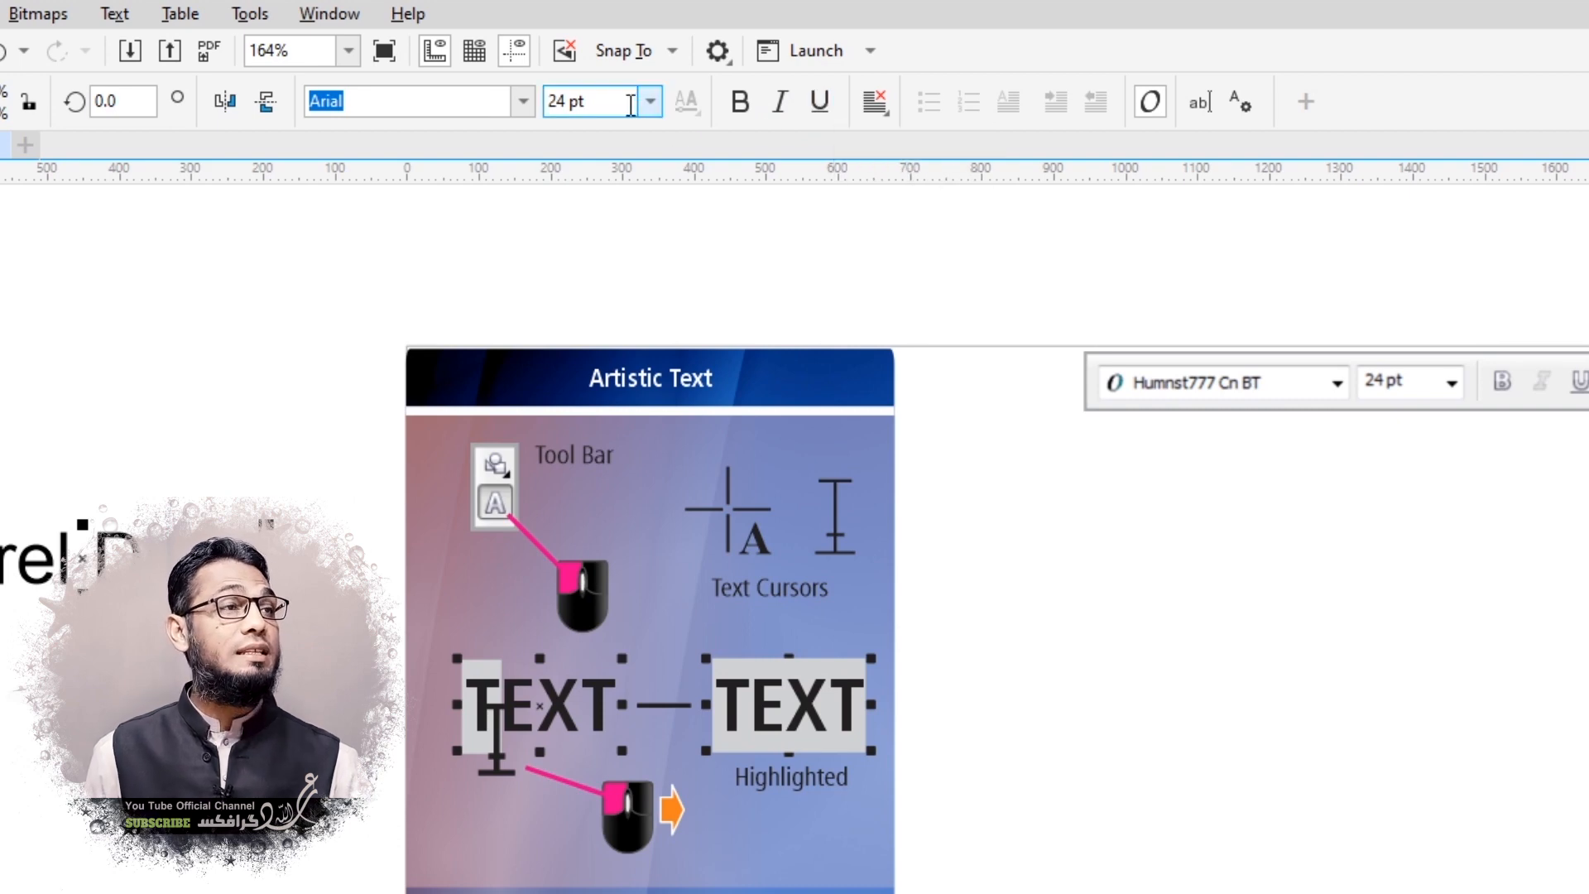
# Try to apply underlining and the Arial Rounded MT Bold font to the Corel Draw text.
pyautogui.click(521, 103)
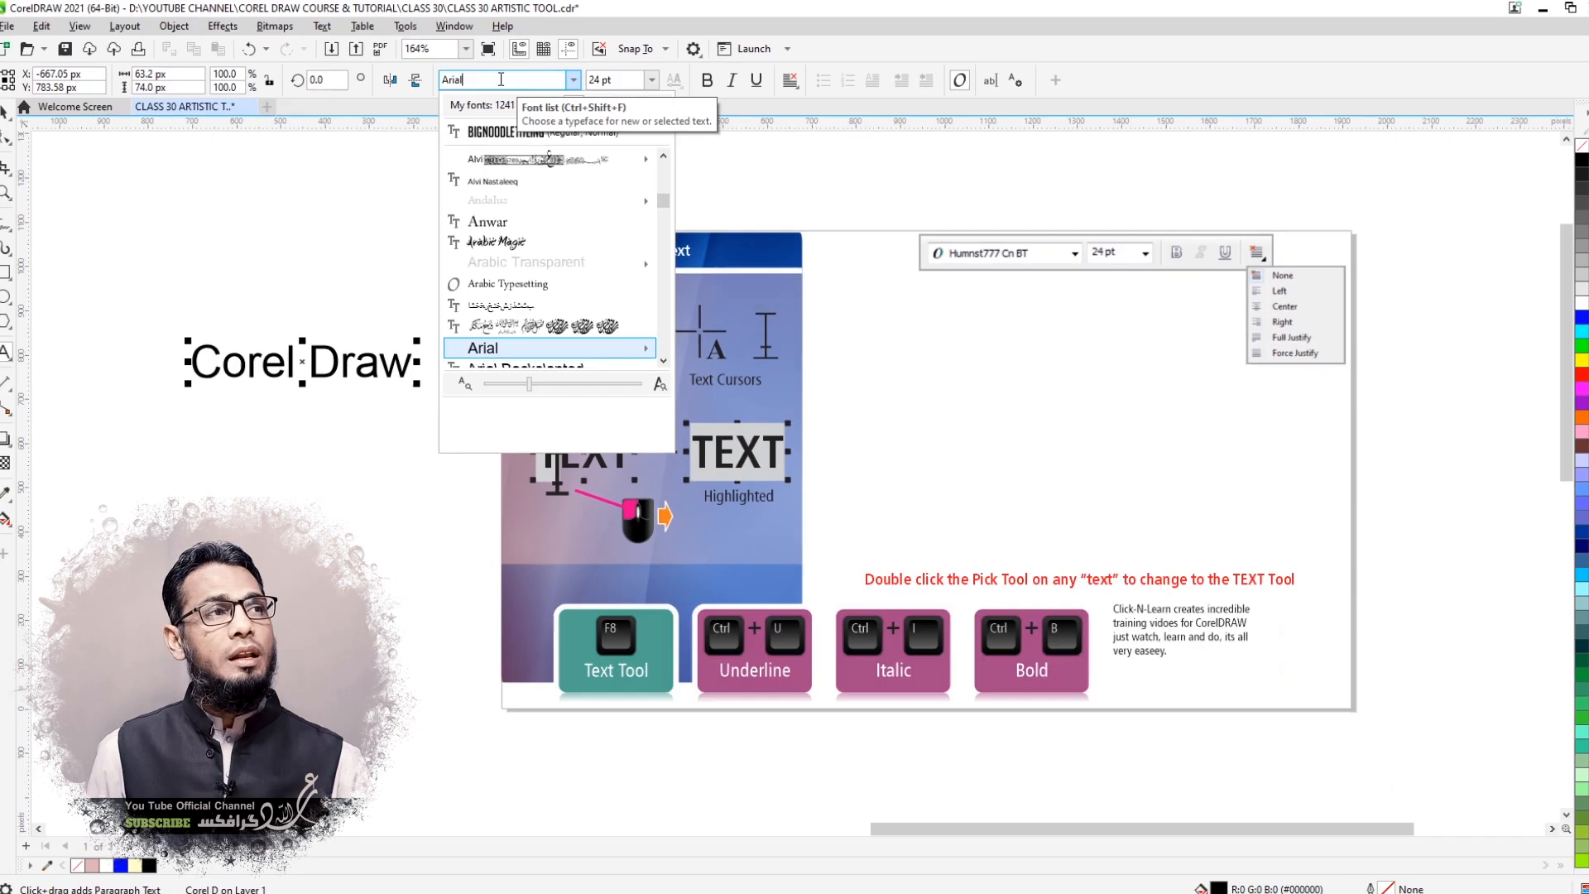
pyautogui.click(706, 81)
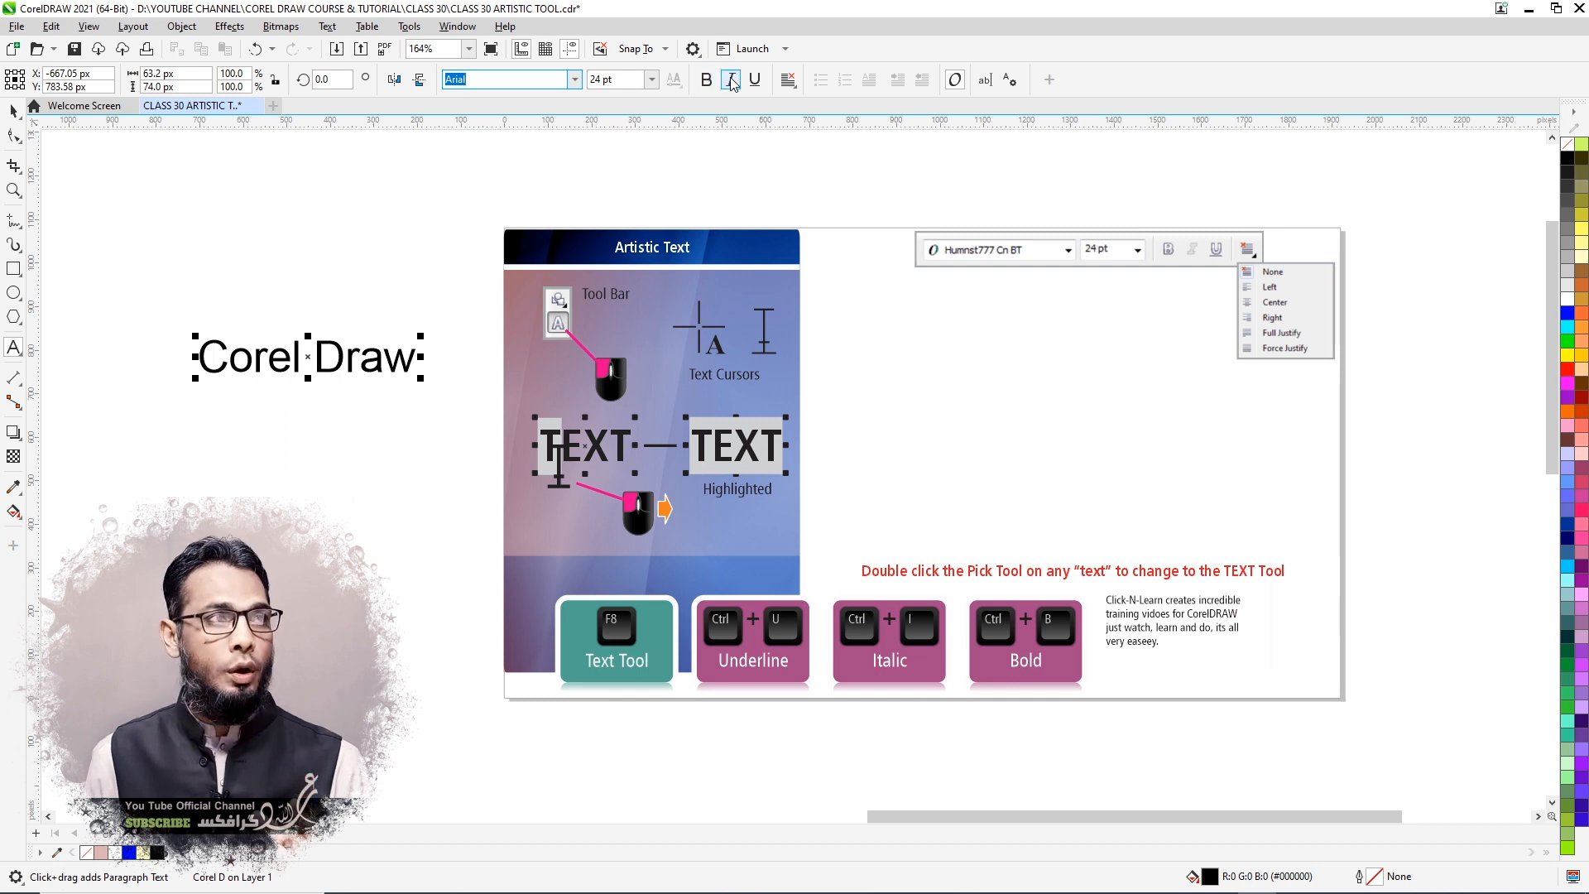
pyautogui.click(733, 85)
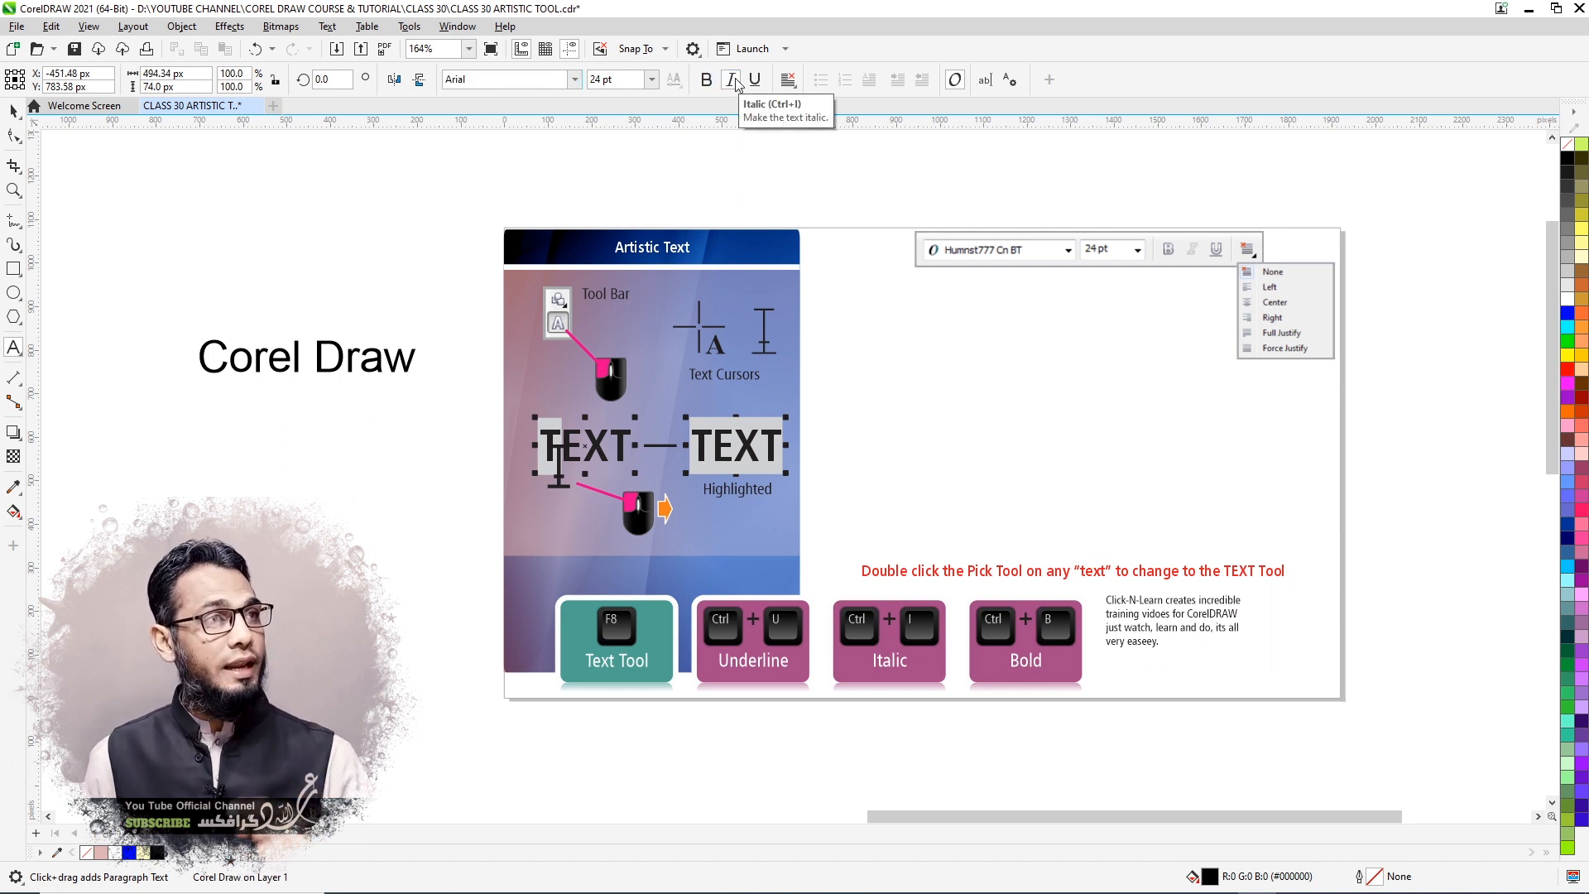
pyautogui.click(754, 80)
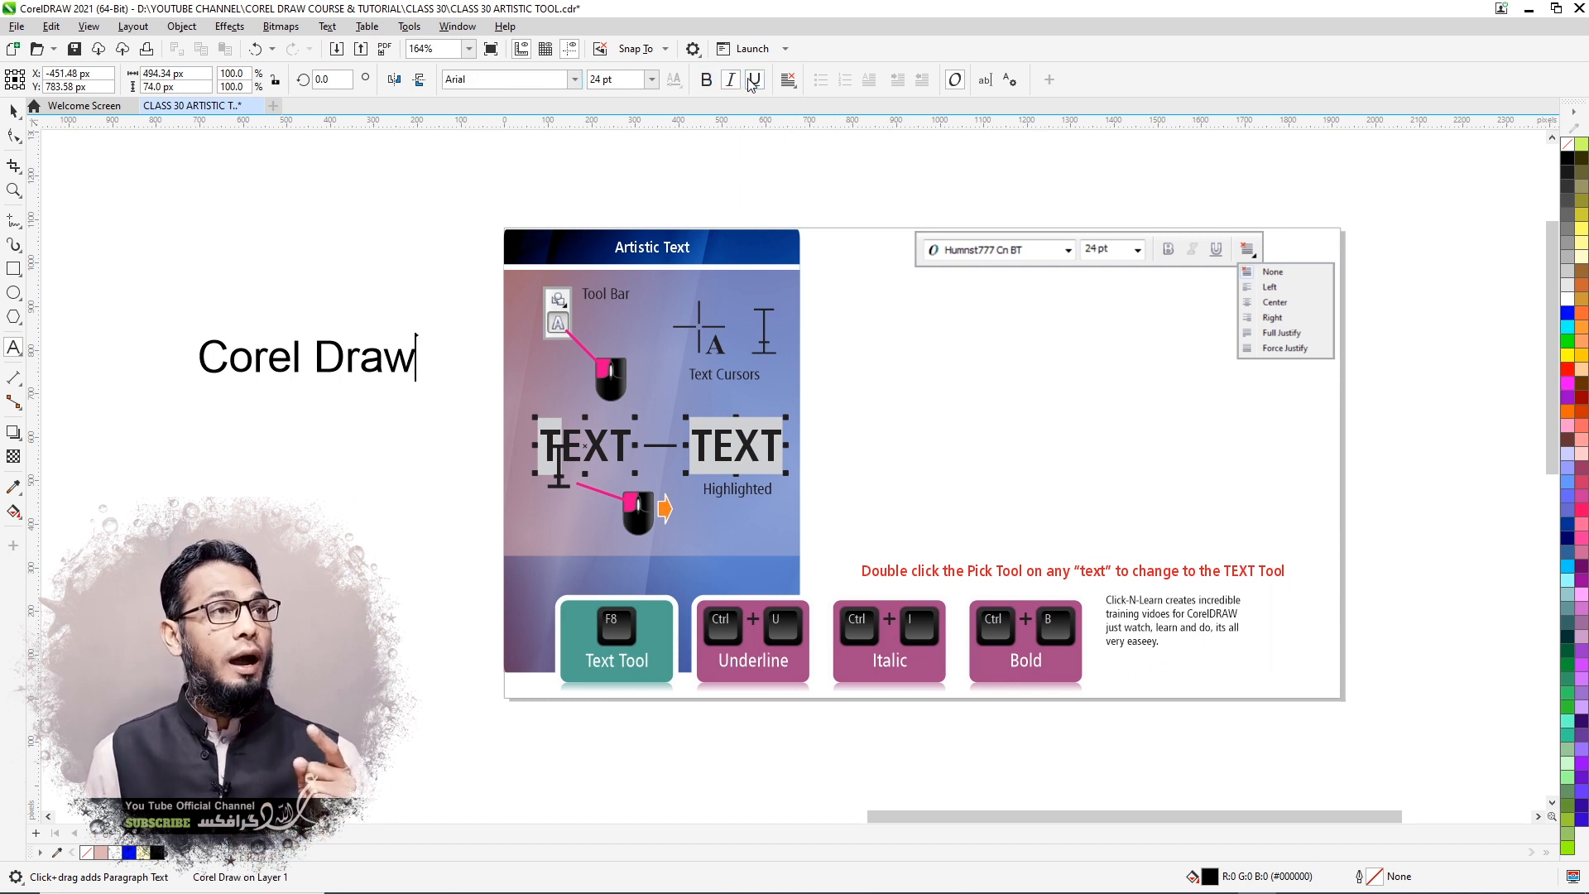
pyautogui.click(653, 80)
pyautogui.click(619, 271)
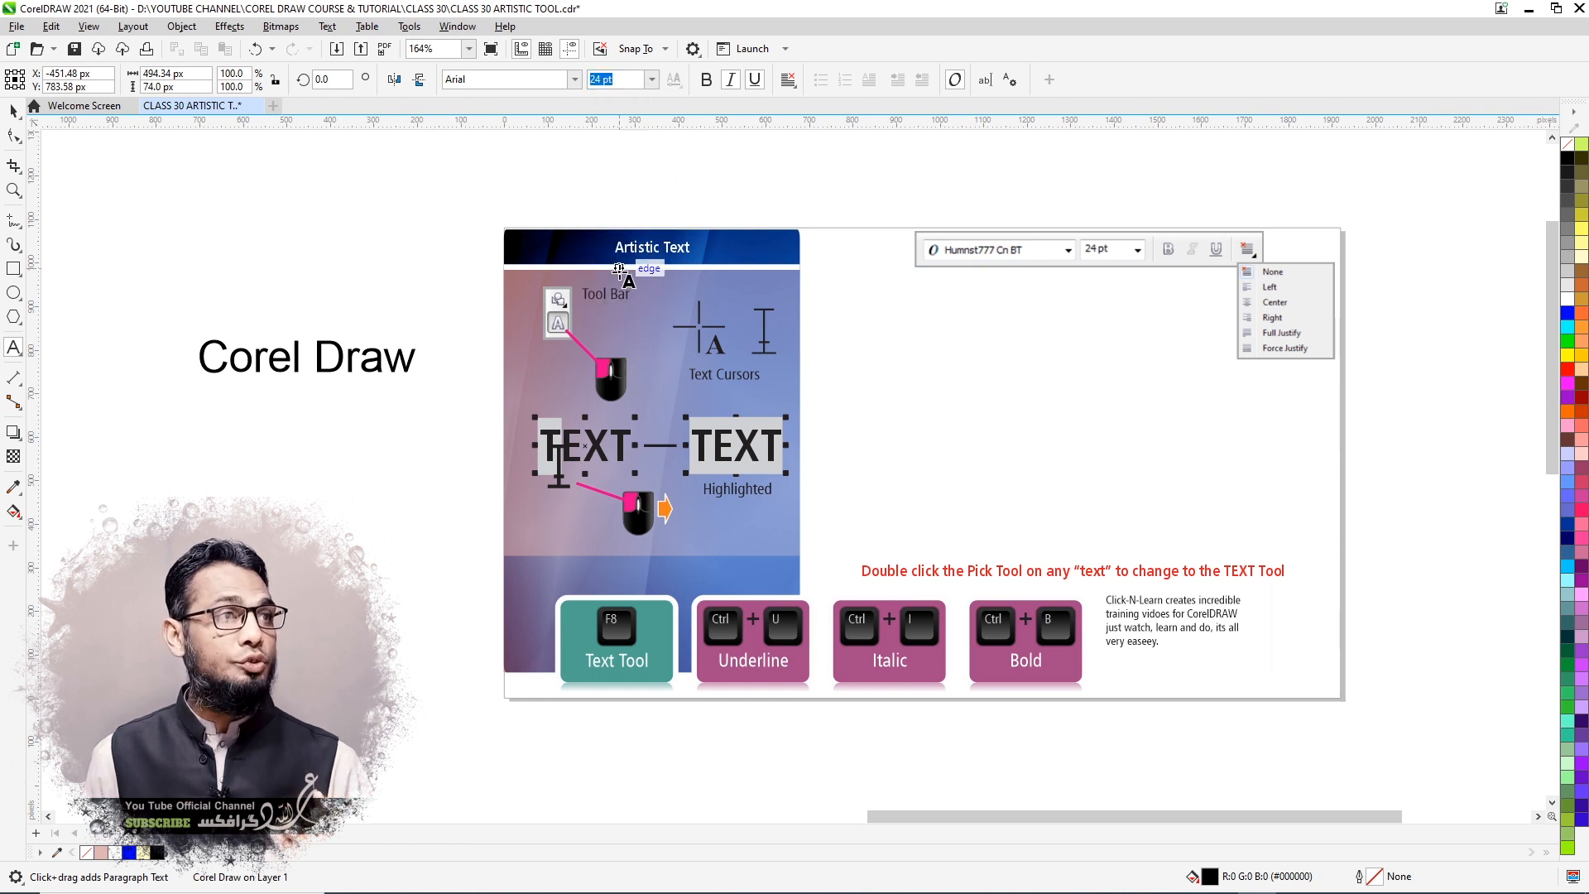
pyautogui.click(576, 80)
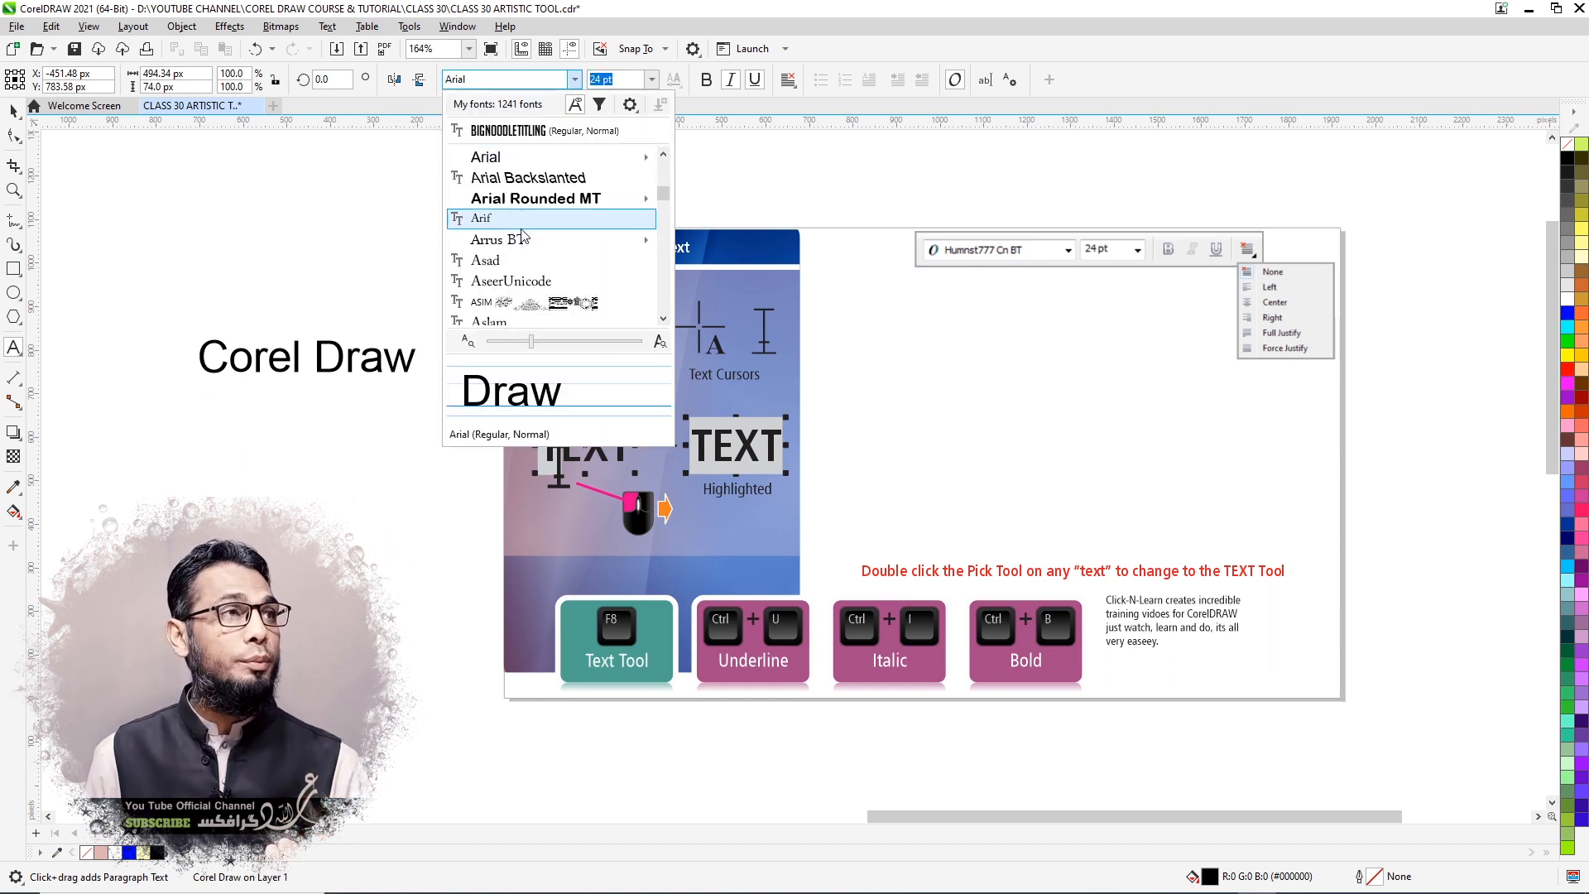
pyautogui.click(523, 194)
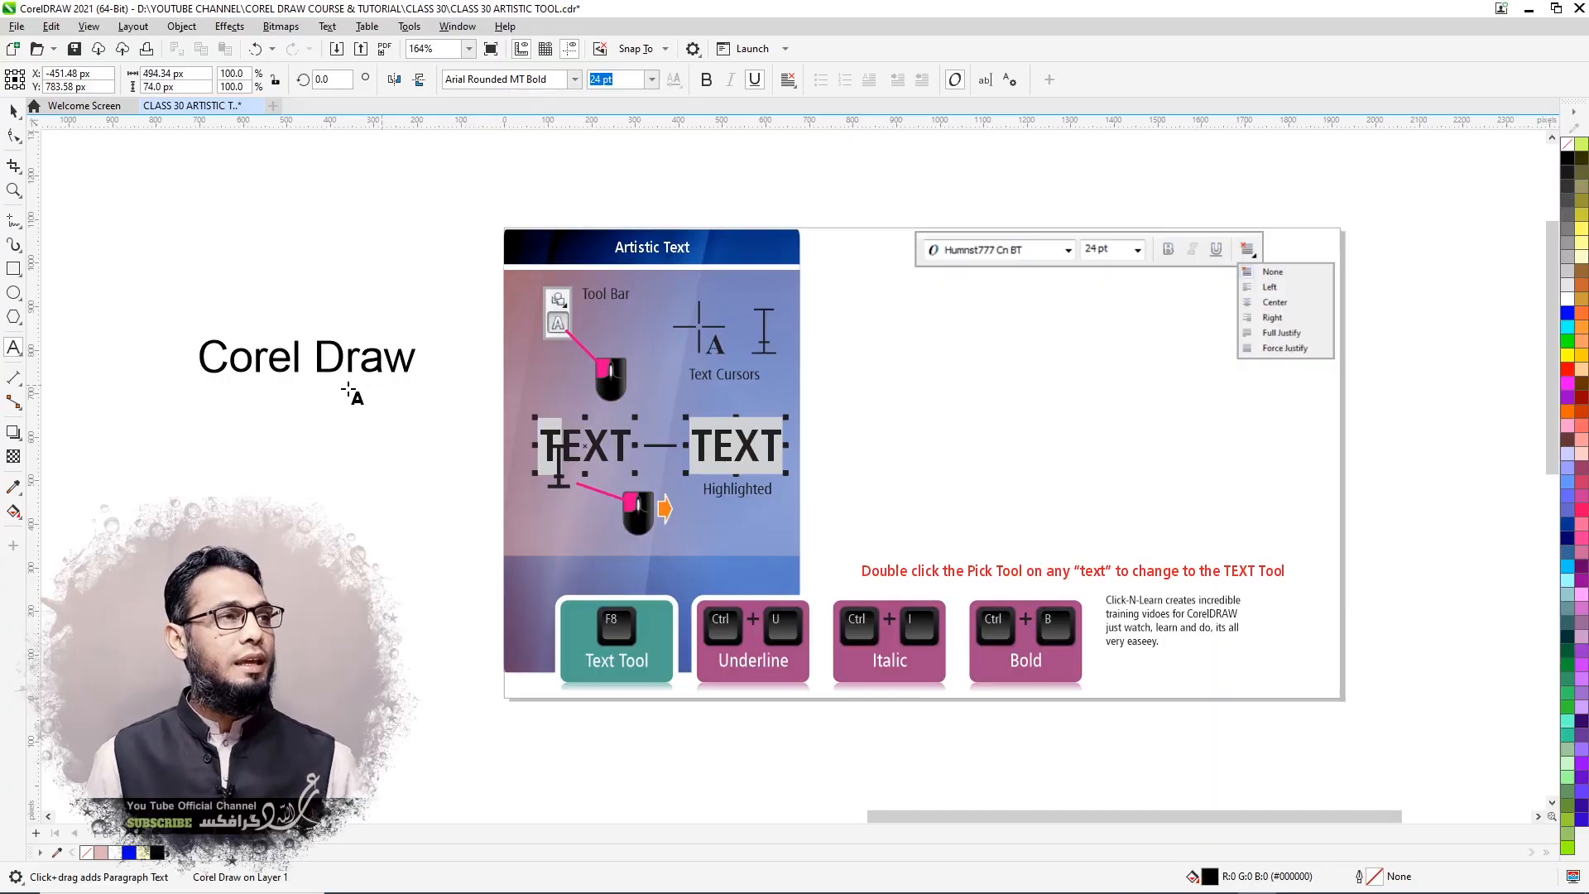
# Make only the word Draw in the Corel Draw text bold, italic and underlined.
pyautogui.click(314, 360)
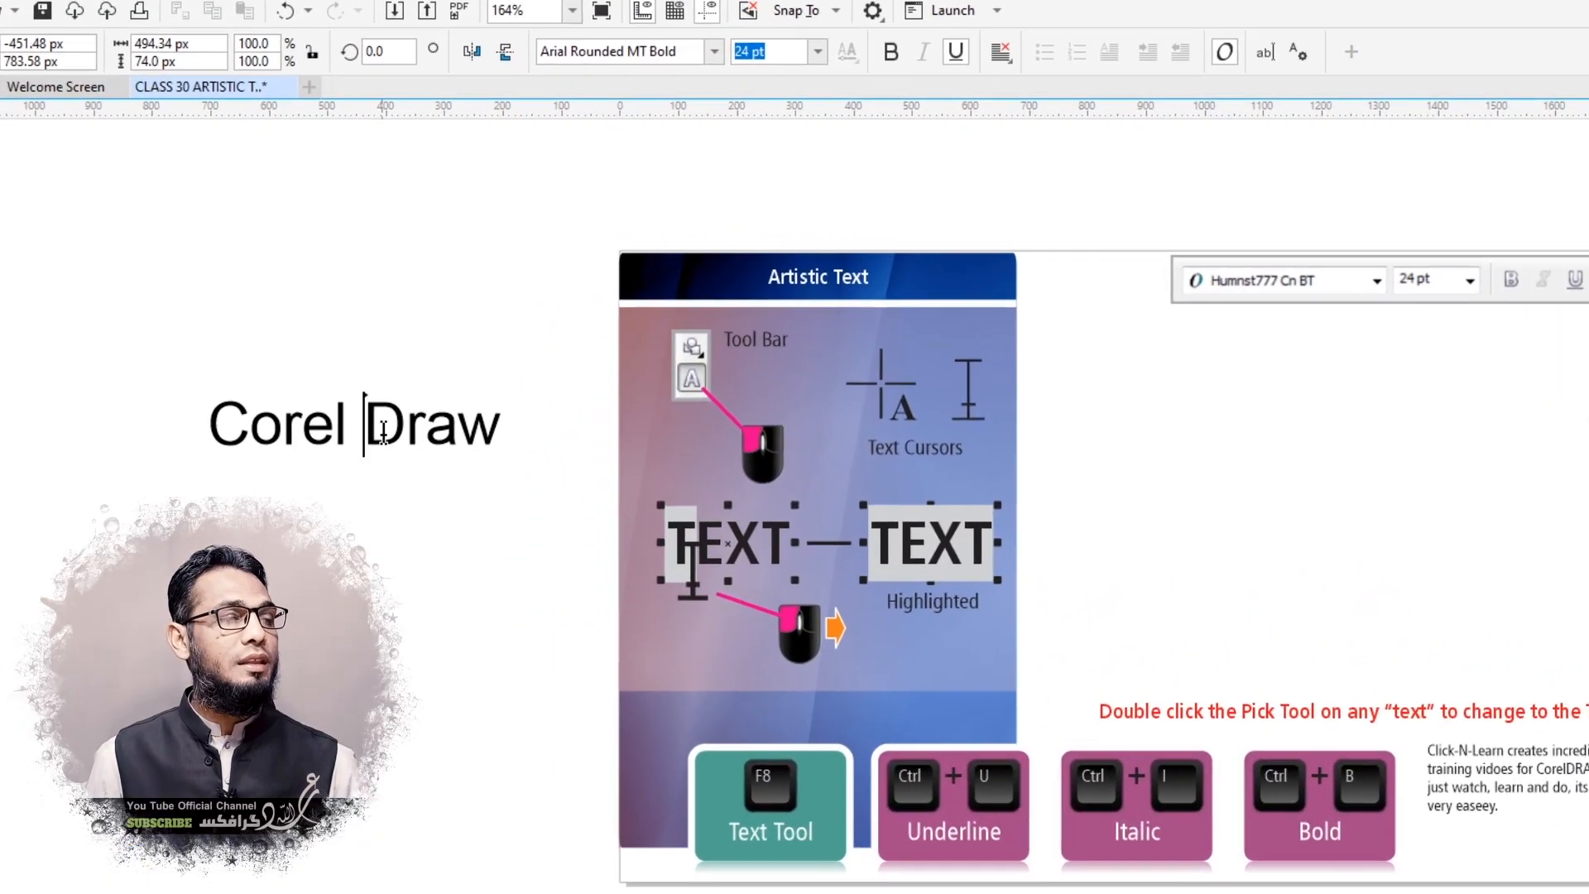
pyautogui.moveTo(383, 431); pyautogui.dragTo(498, 428)
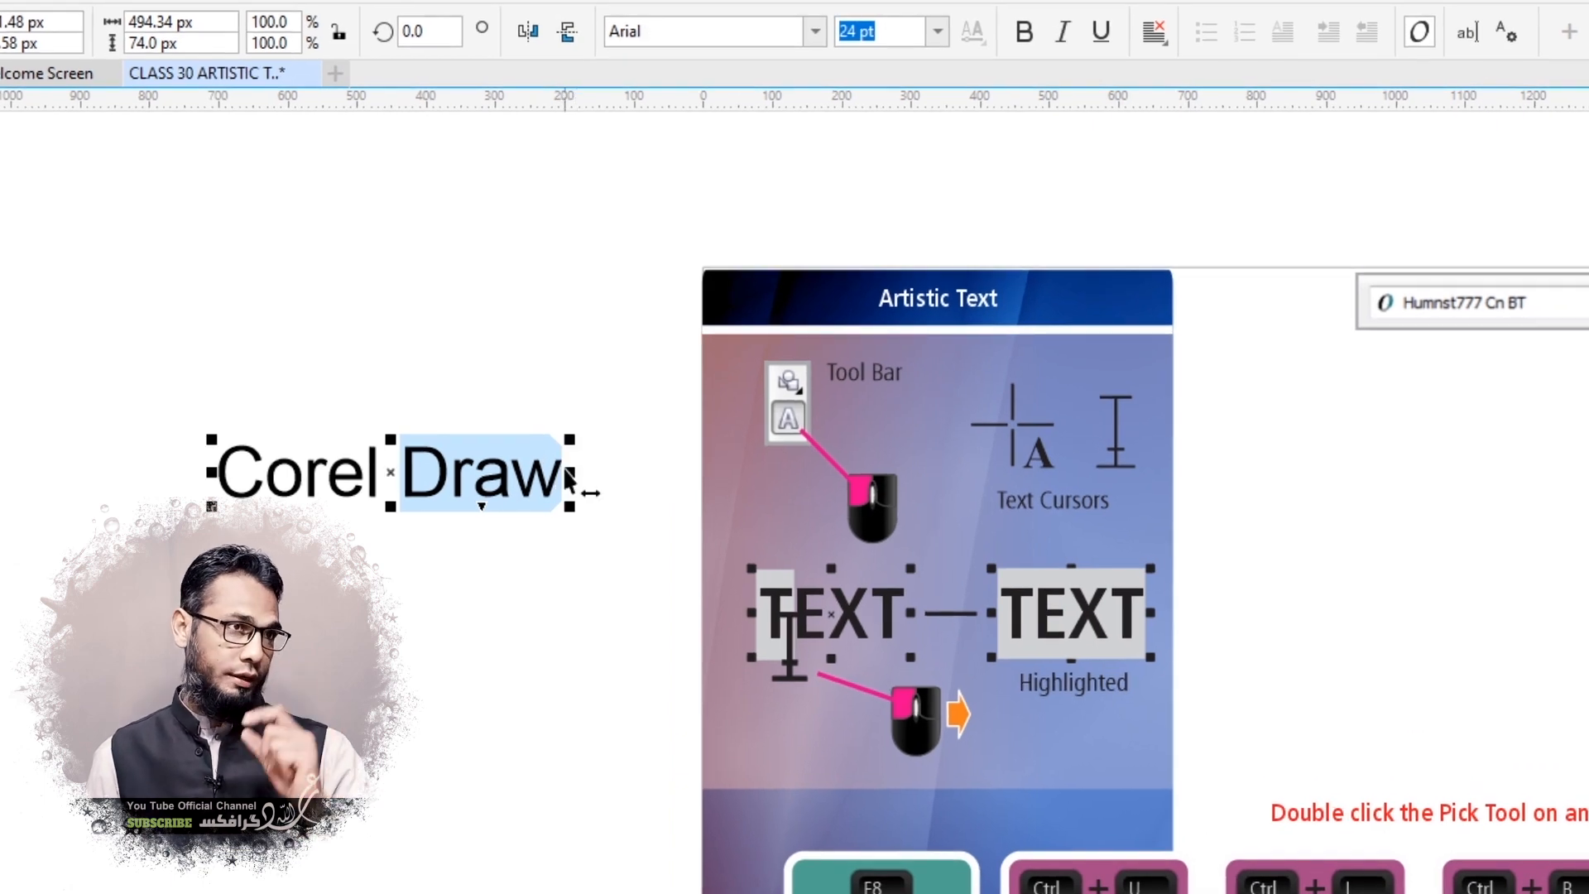
pyautogui.click(1026, 41)
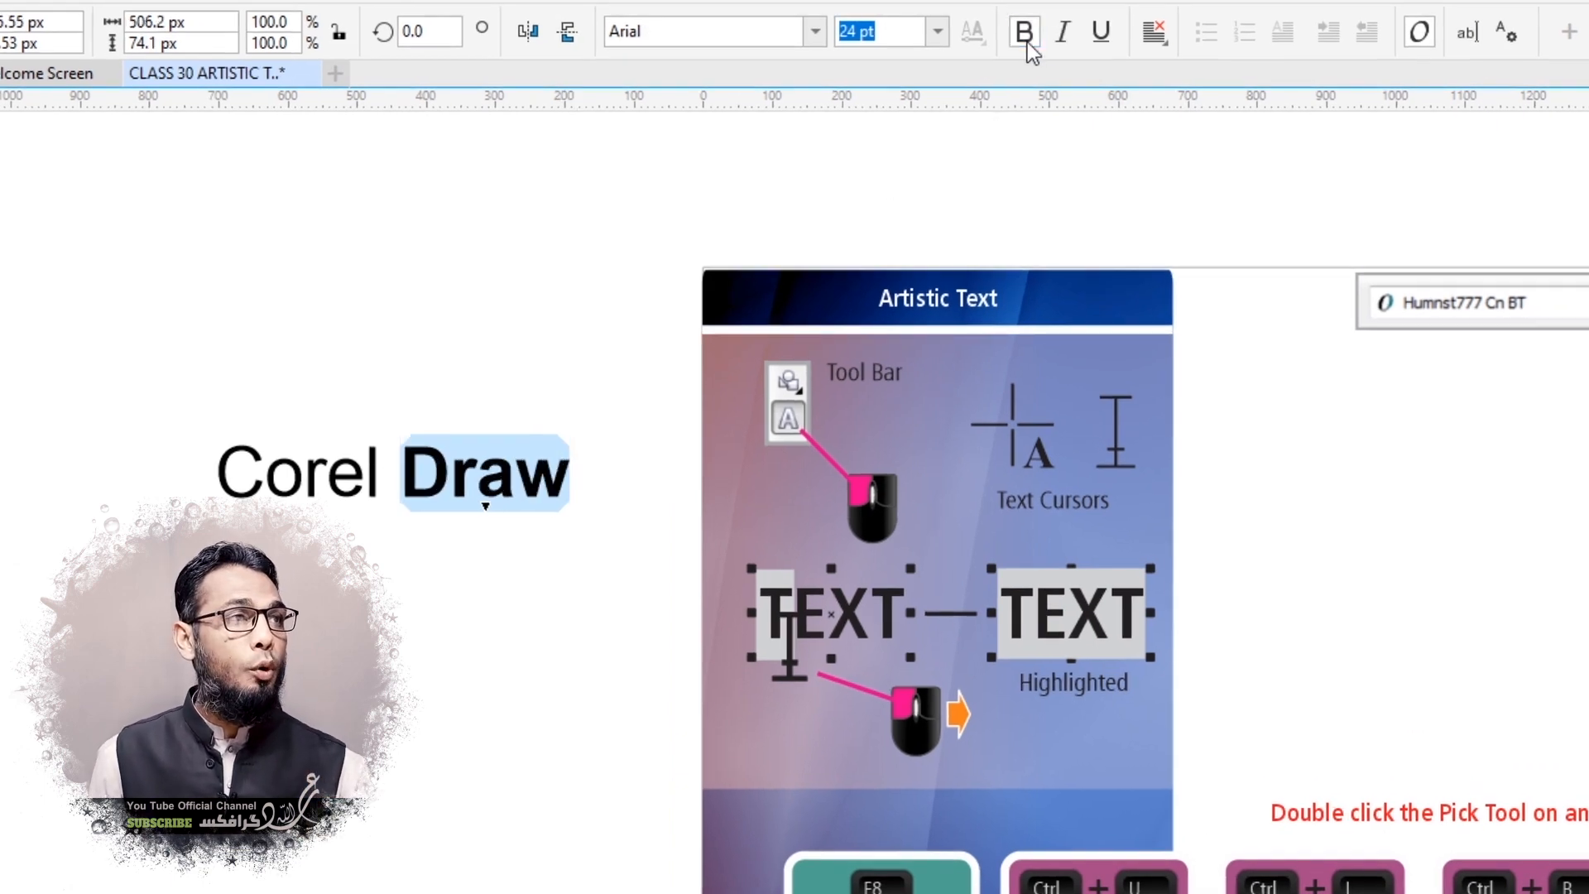
pyautogui.click(1061, 38)
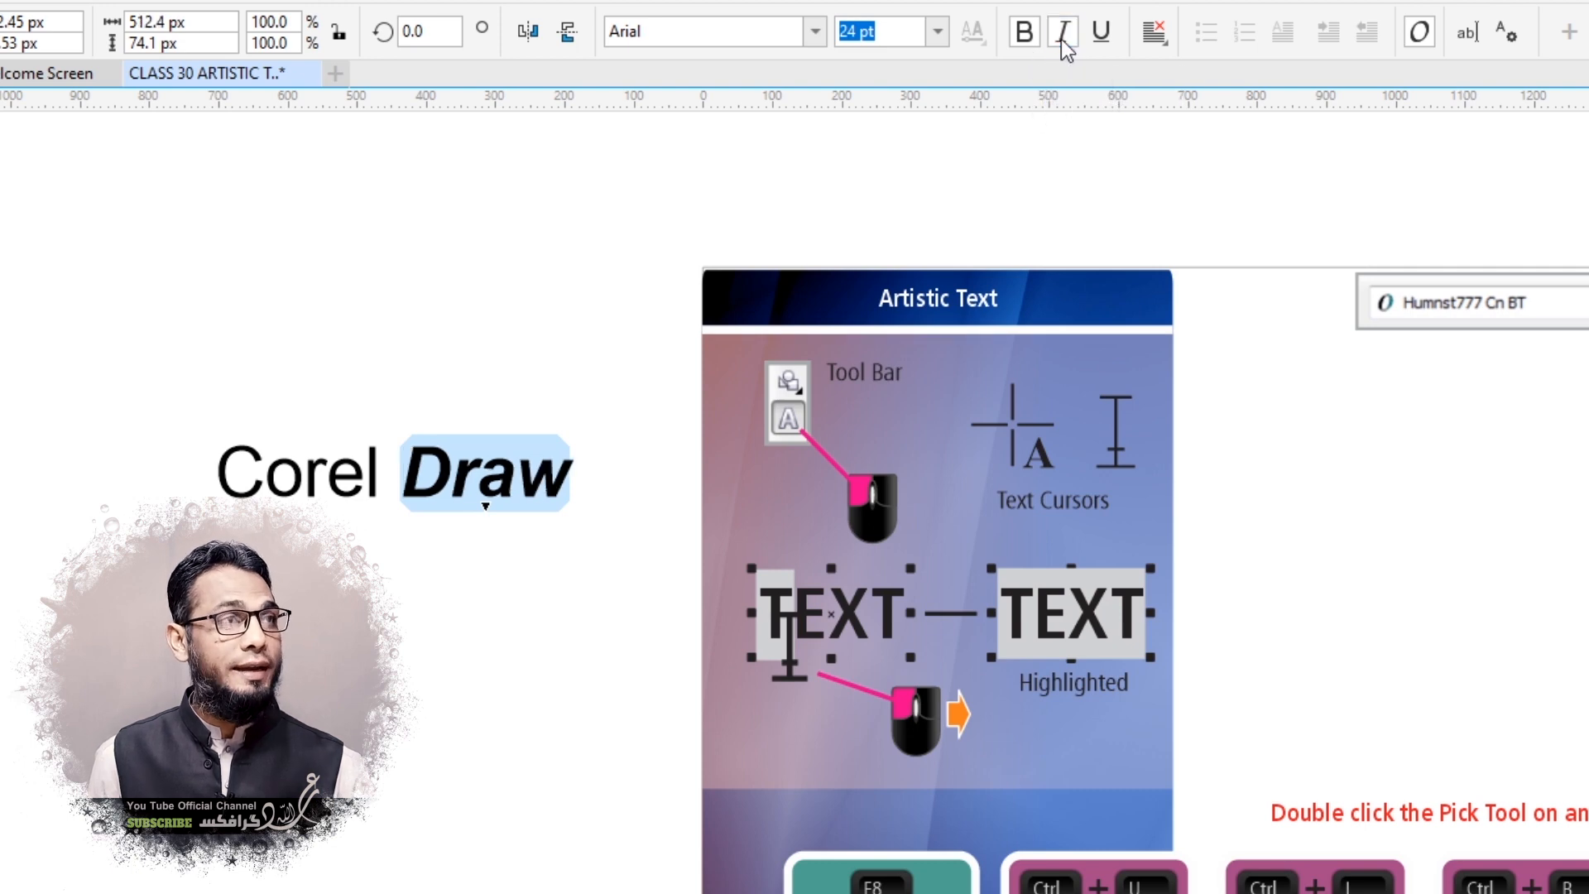
pyautogui.click(1105, 42)
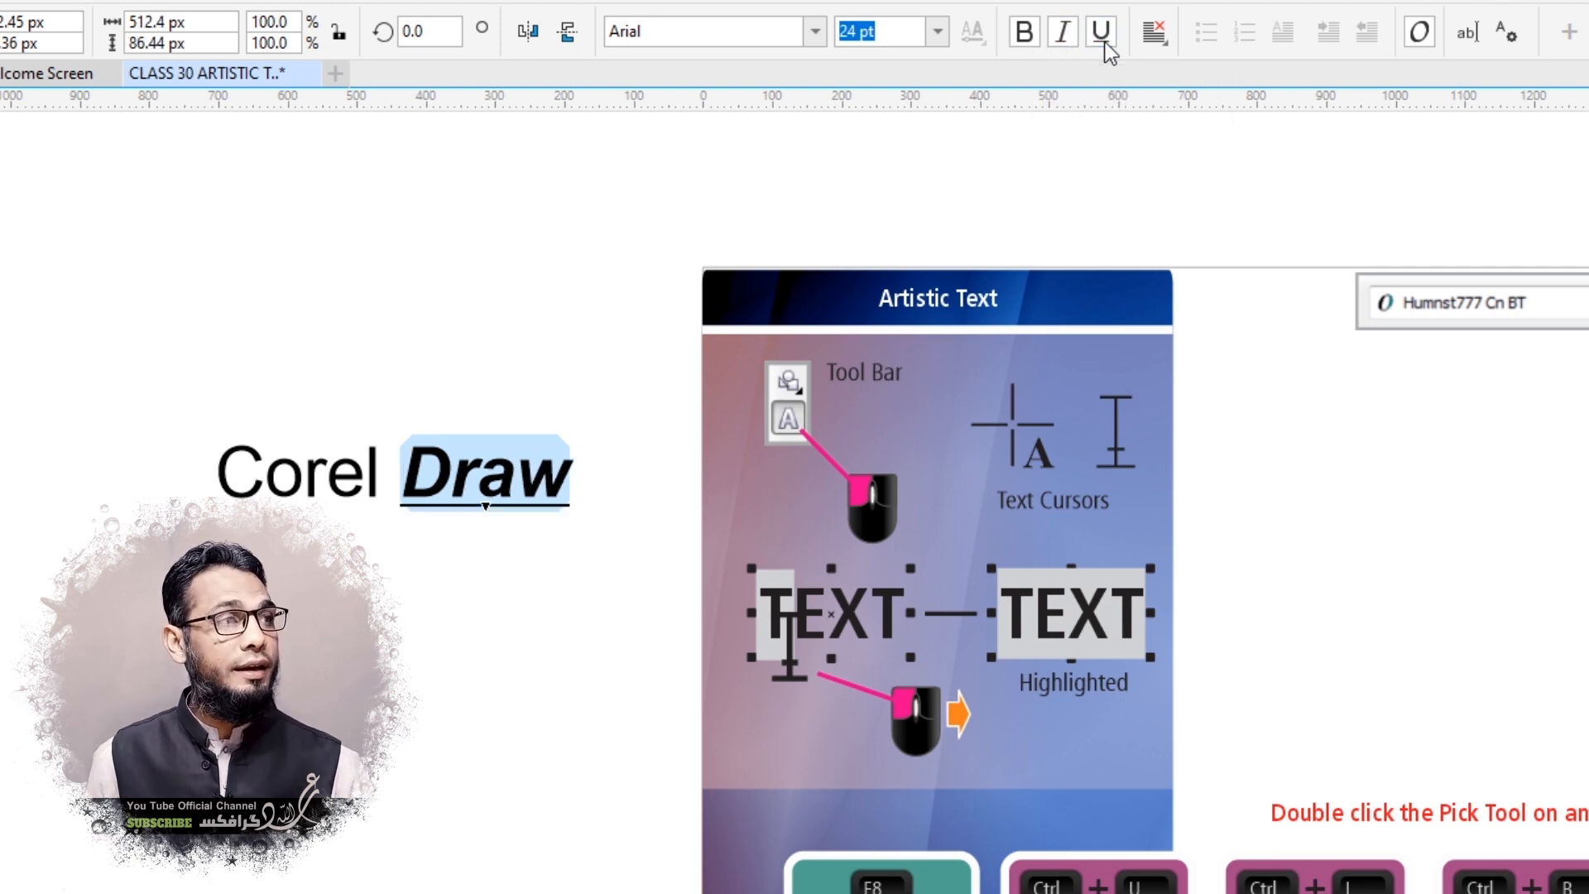
# Set the font of the word Draw to BigNoodleTitling.
pyautogui.click(940, 33)
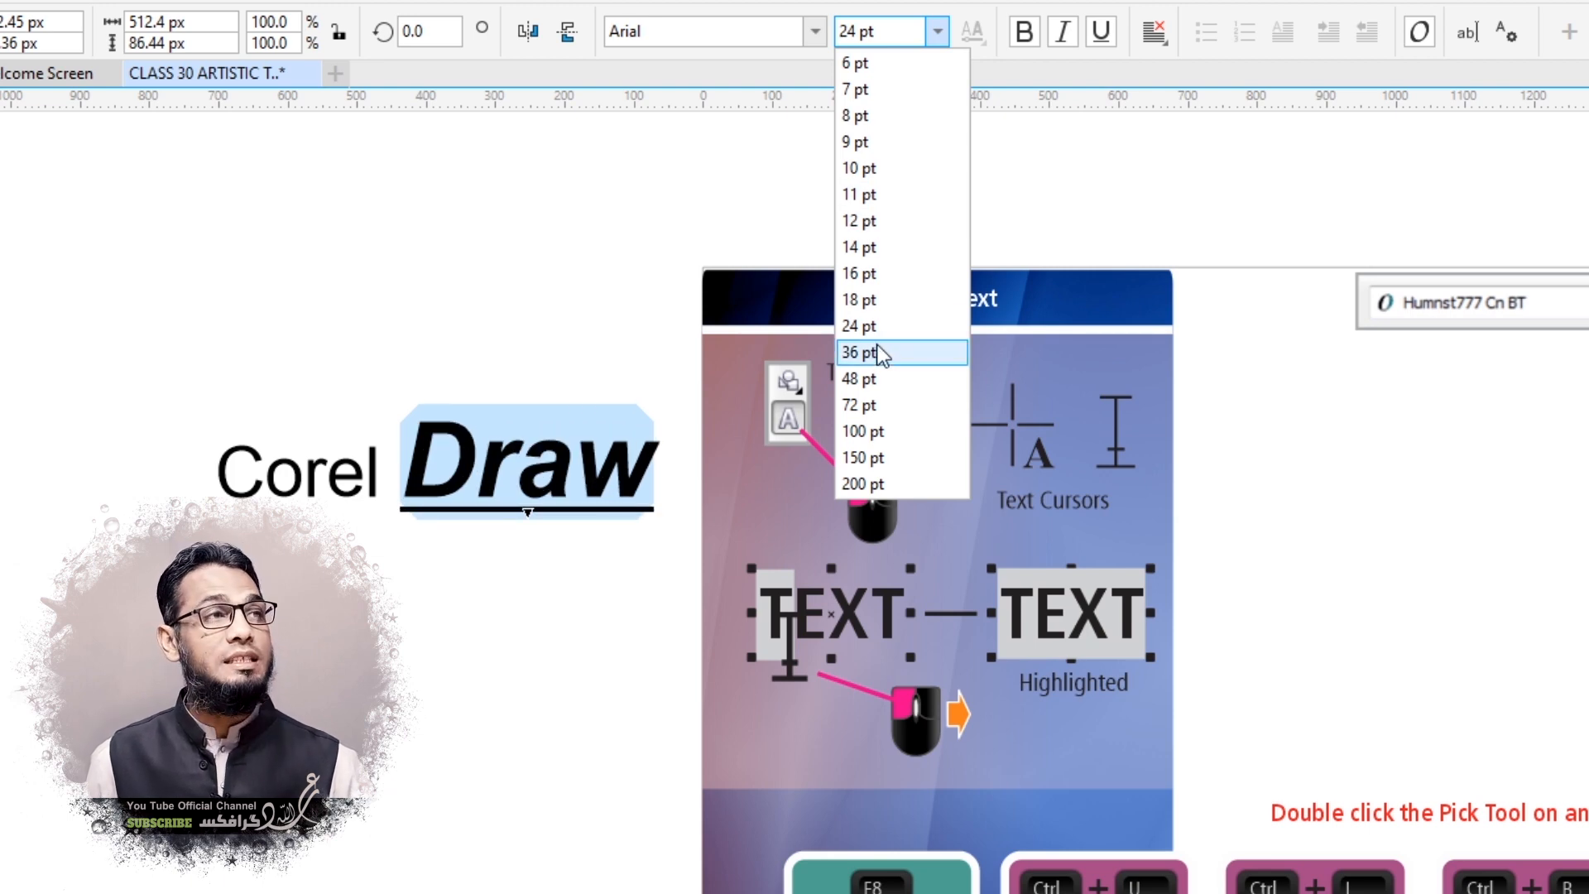
pyautogui.click(808, 37)
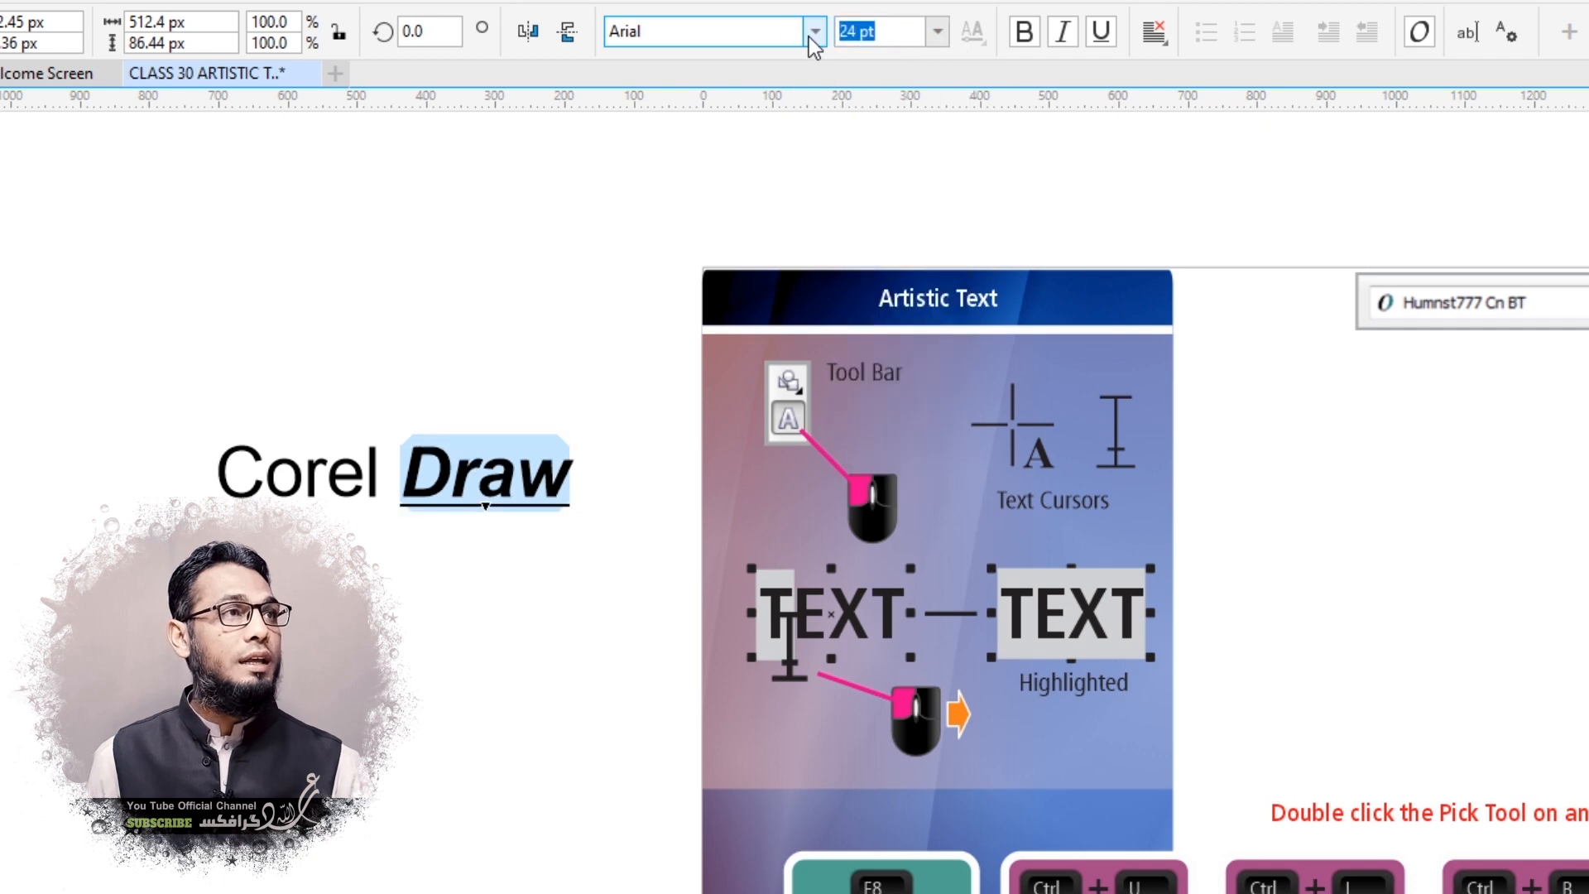
pyautogui.click(812, 34)
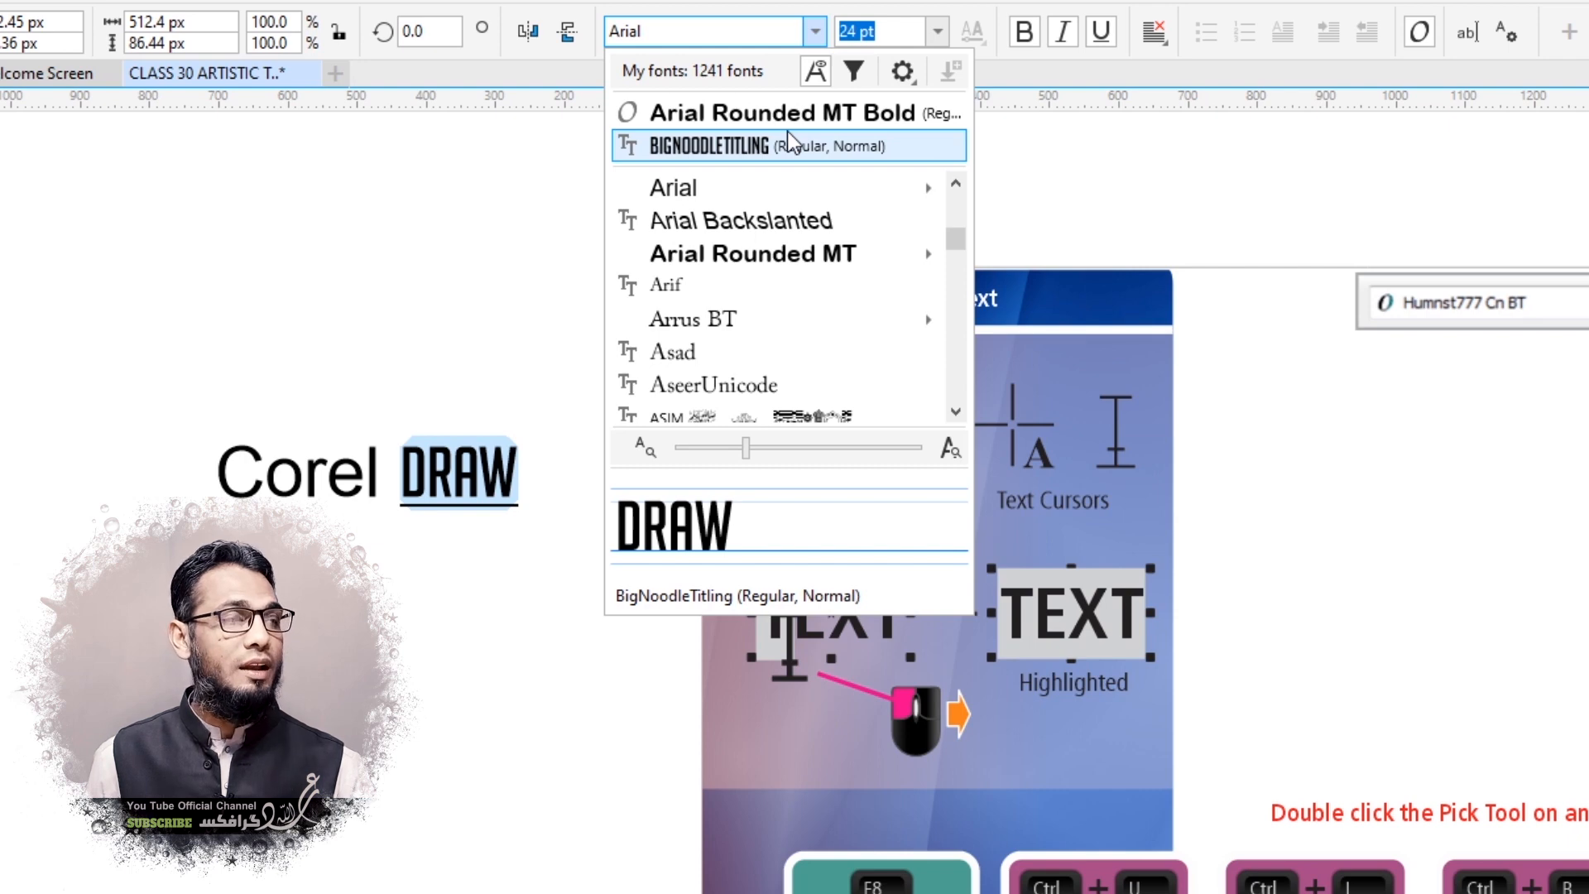
pyautogui.click(787, 132)
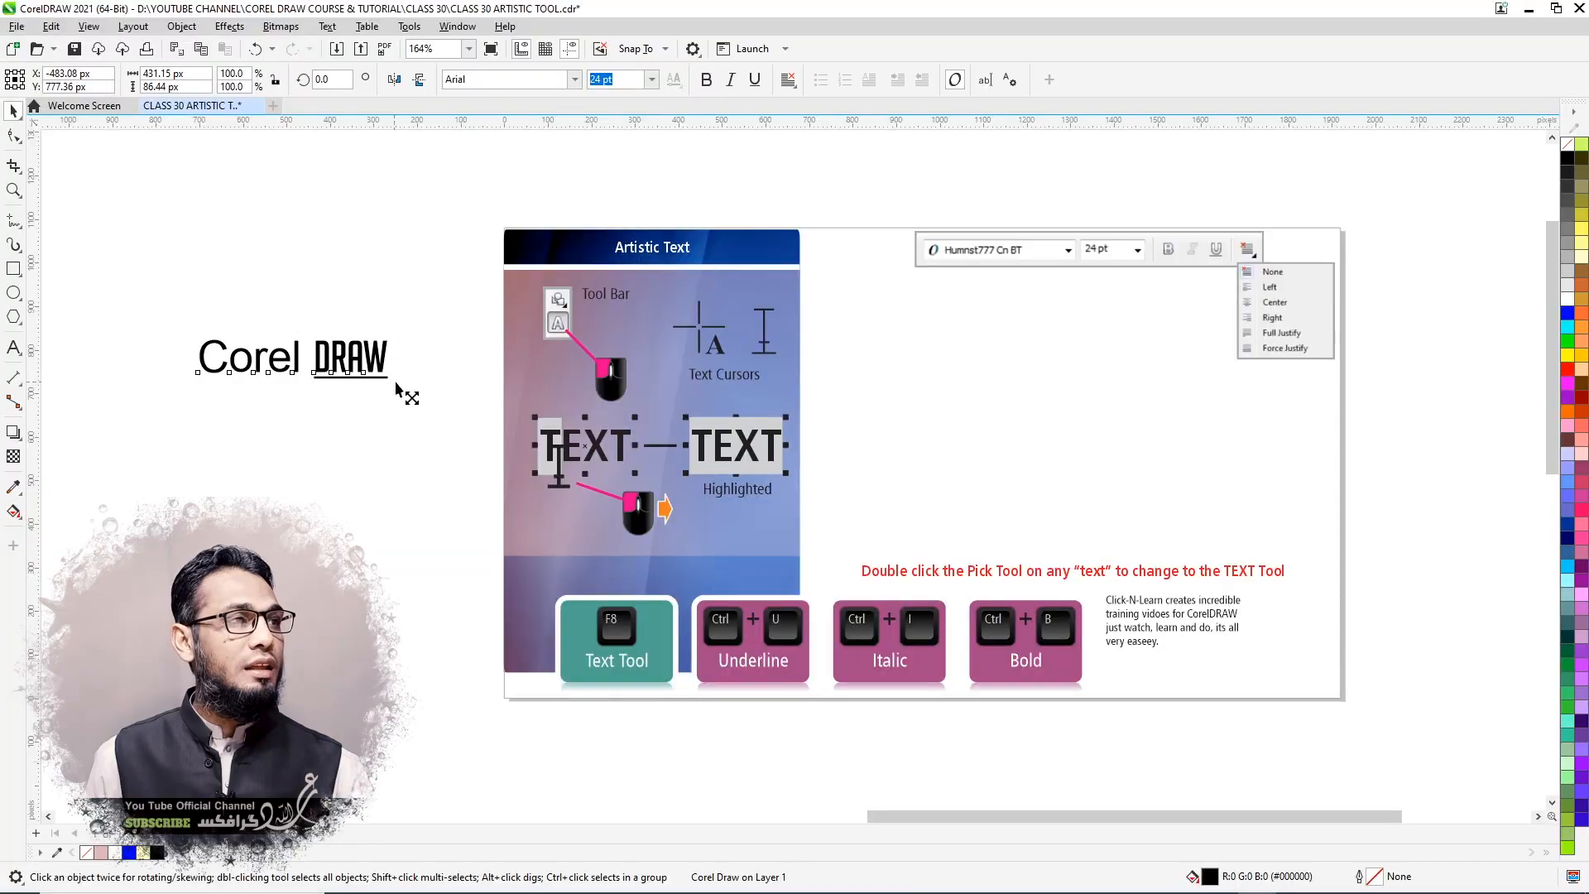
# Scale the Corel Draw text to about 25.8 pt and format all of it in BigNoodleTitling without underlining.
pyautogui.moveTo(405, 394)
pyautogui.mouseDown()
pyautogui.moveTo(483, 447)
pyautogui.moveTo(394, 393)
pyautogui.moveTo(475, 425)
pyautogui.moveTo(394, 390)
pyautogui.moveTo(439, 412)
pyautogui.moveTo(408, 387)
pyautogui.mouseUp()
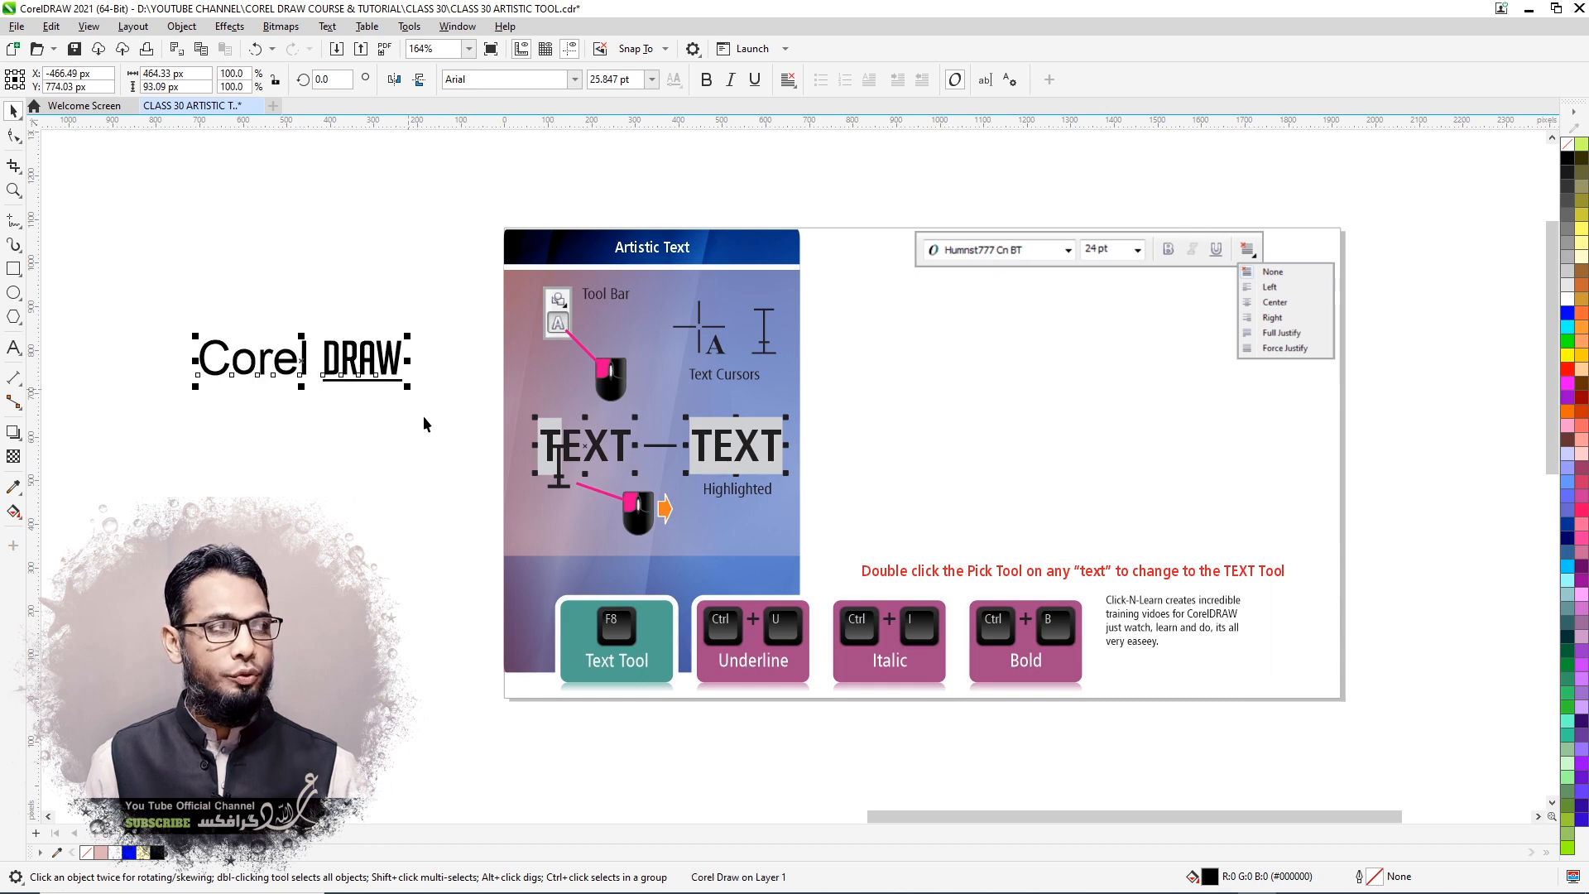
pyautogui.click(574, 79)
pyautogui.click(531, 130)
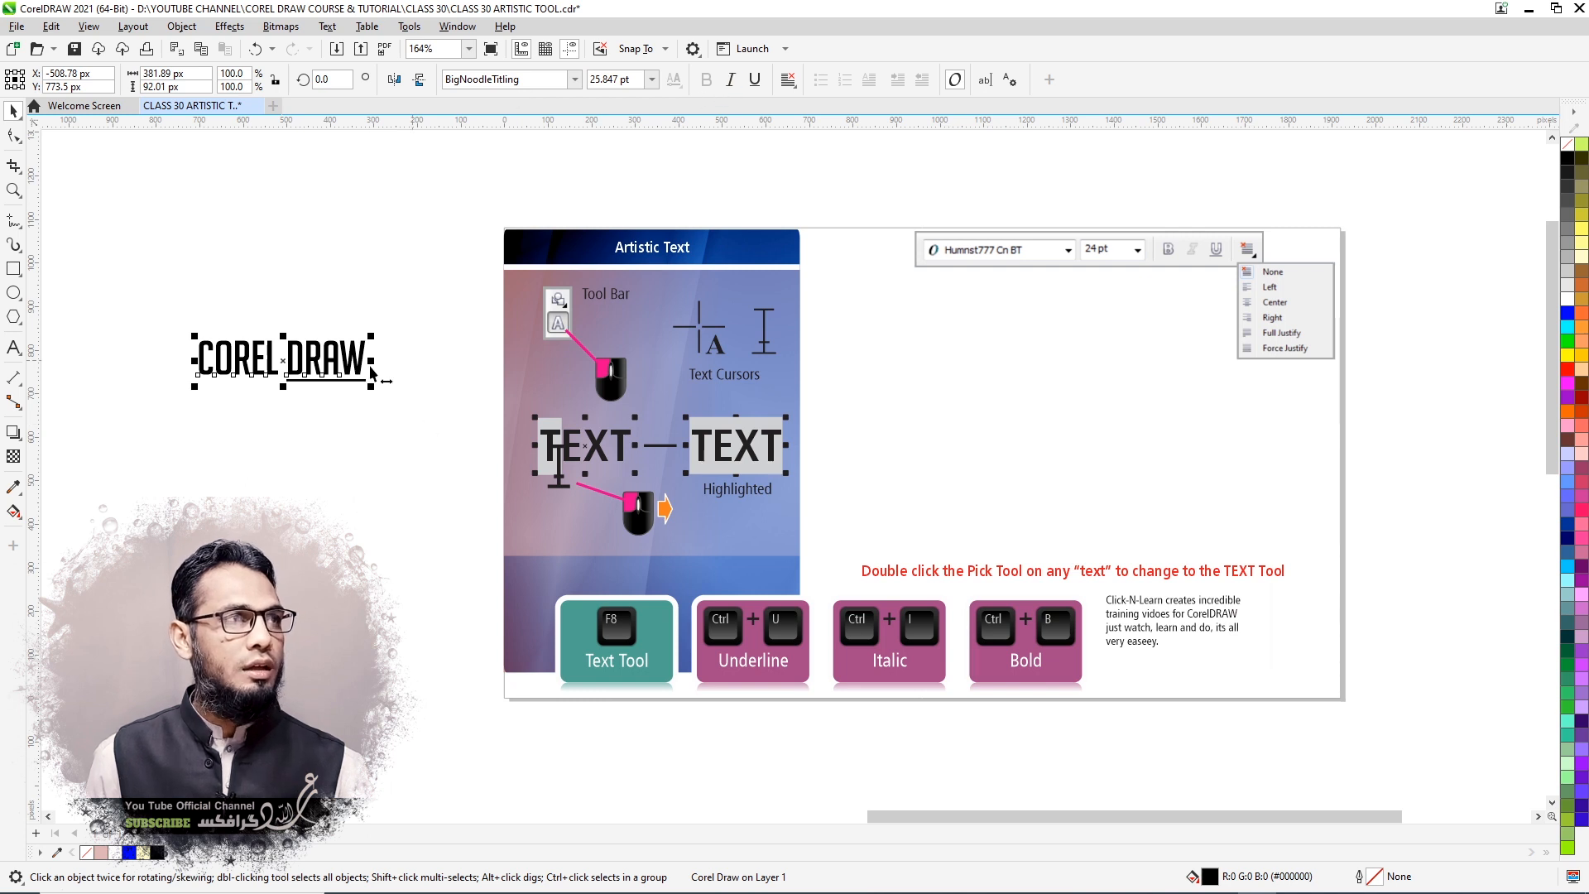
pyautogui.click(754, 81)
# Move the Corel Draw text onto the blank white part of the page and enlarge it to about 54 pt.
pyautogui.moveTo(370, 377); pyautogui.dragTo(467, 427)
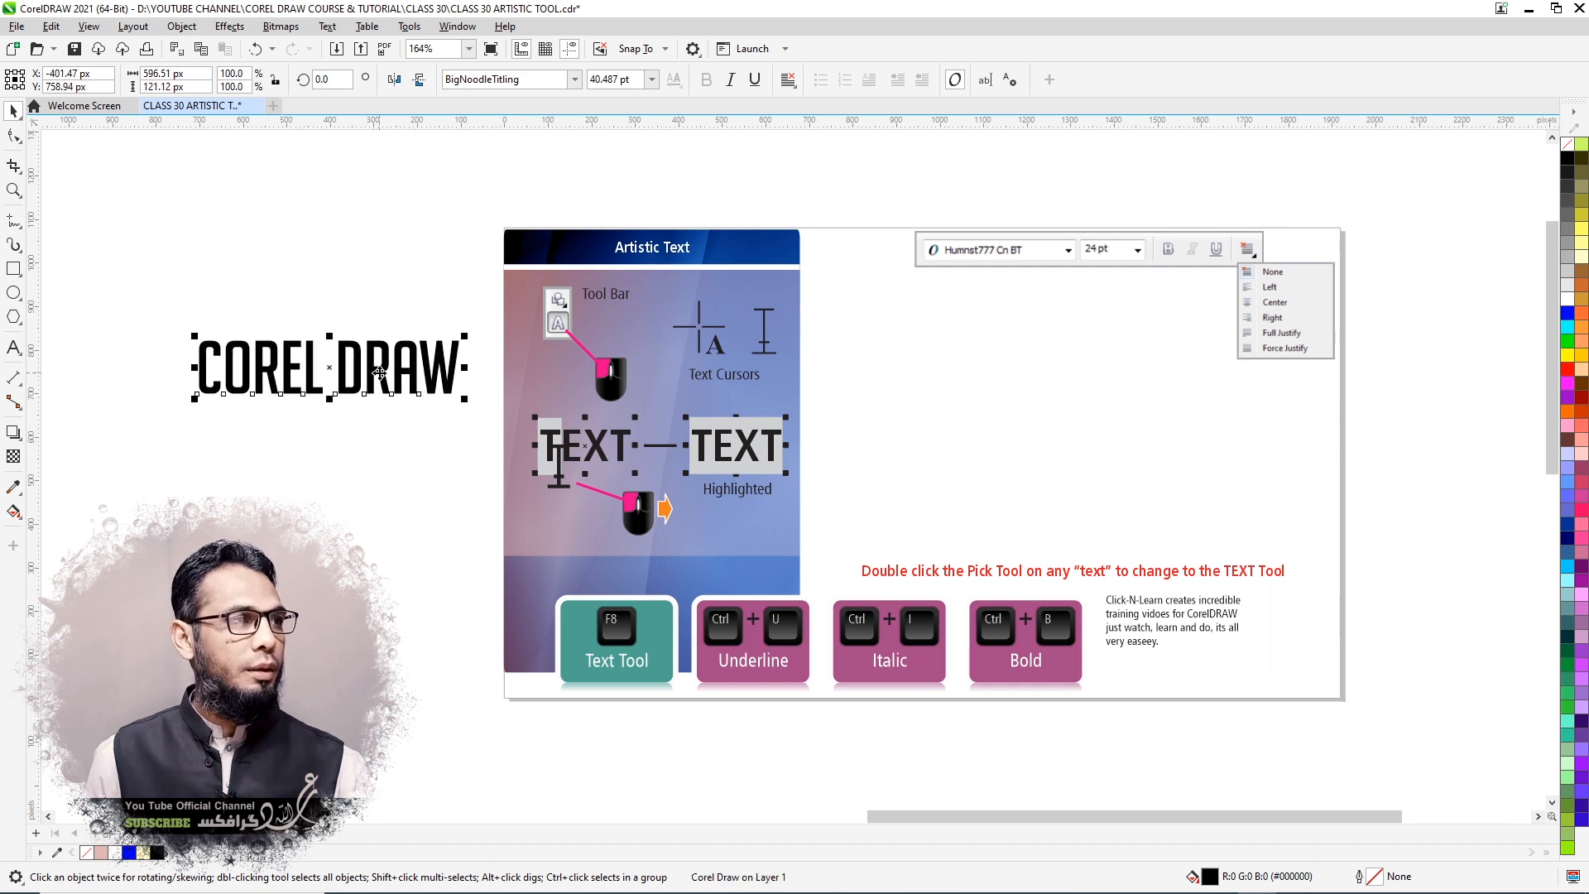
pyautogui.moveTo(359, 381)
pyautogui.mouseDown()
pyautogui.moveTo(903, 368)
pyautogui.moveTo(1053, 408)
pyautogui.moveTo(1040, 423)
pyautogui.mouseUp()
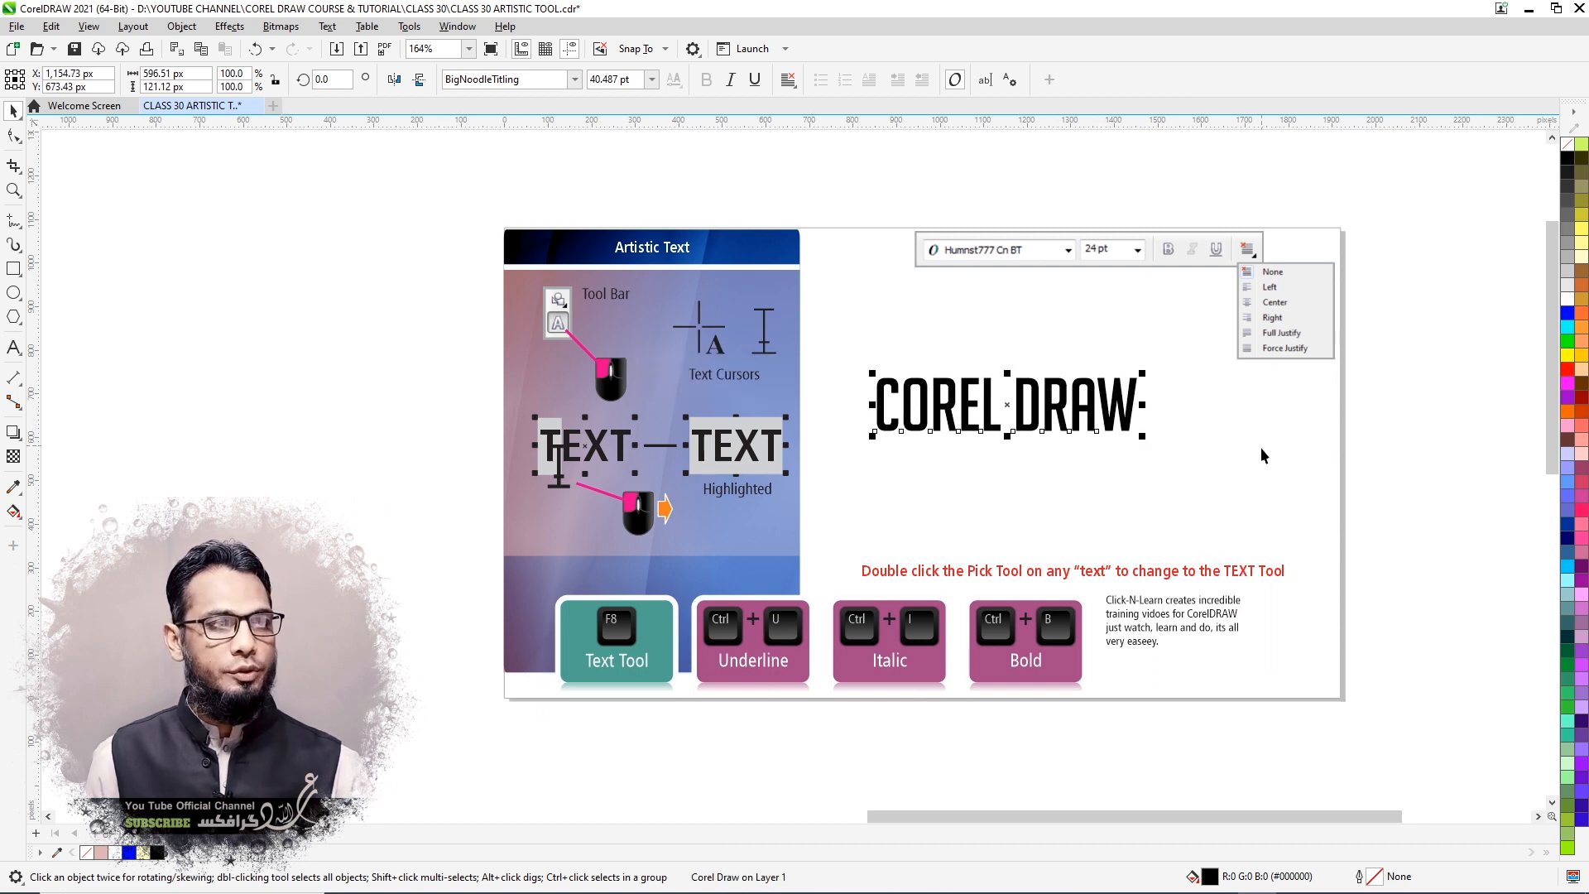
pyautogui.moveTo(1189, 449); pyautogui.dragTo(1229, 460)
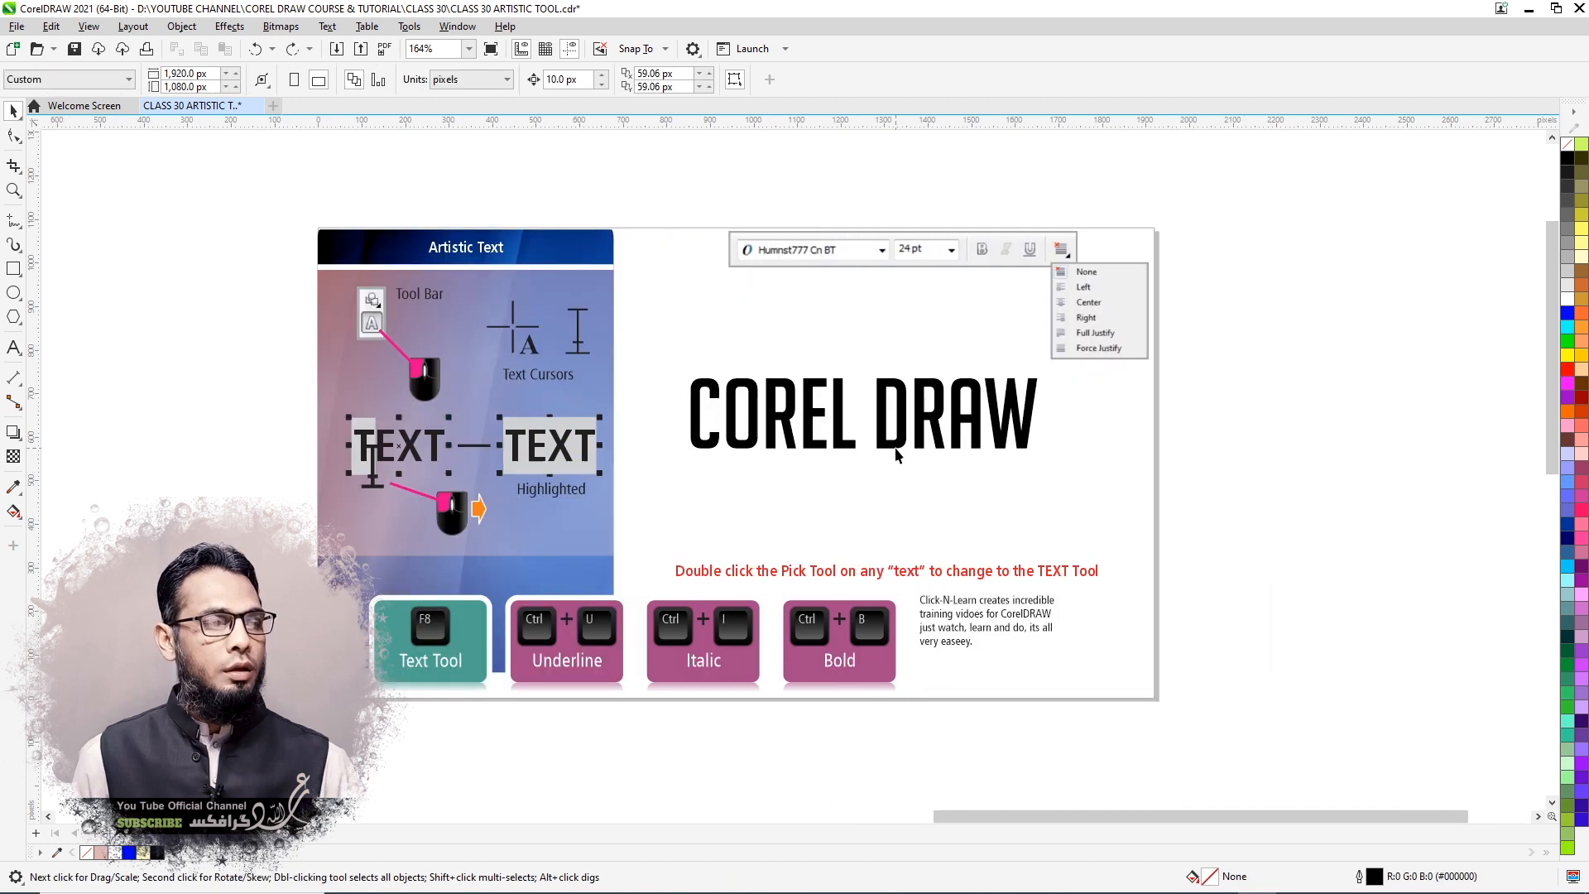
# Rotate the Corel Draw text about 2.9° counterclockwise.
pyautogui.click(896, 454)
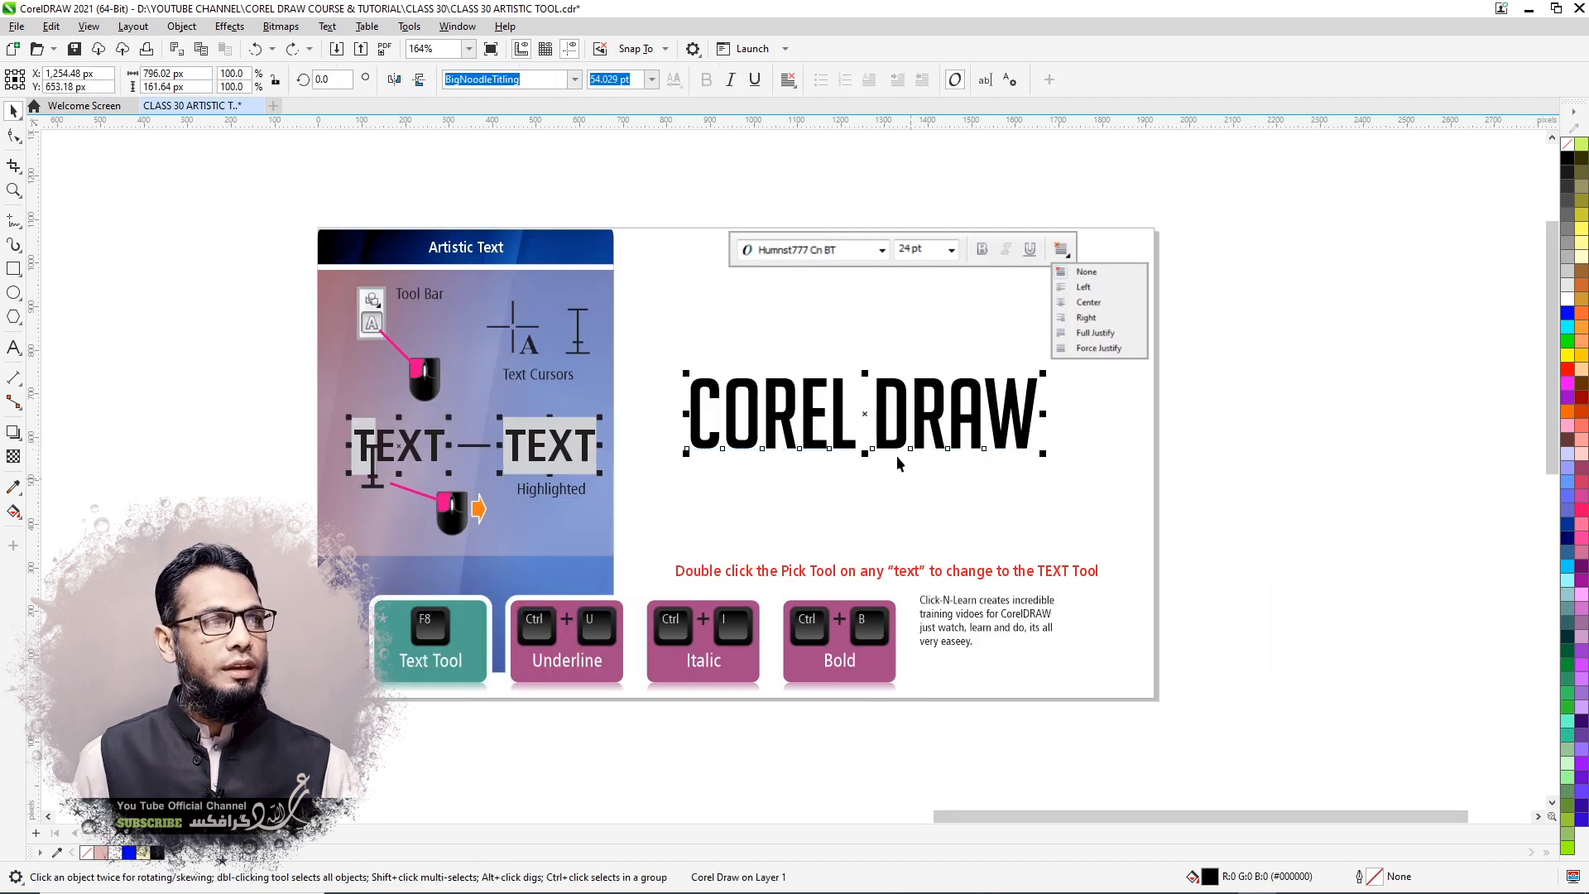
pyautogui.click(702, 383)
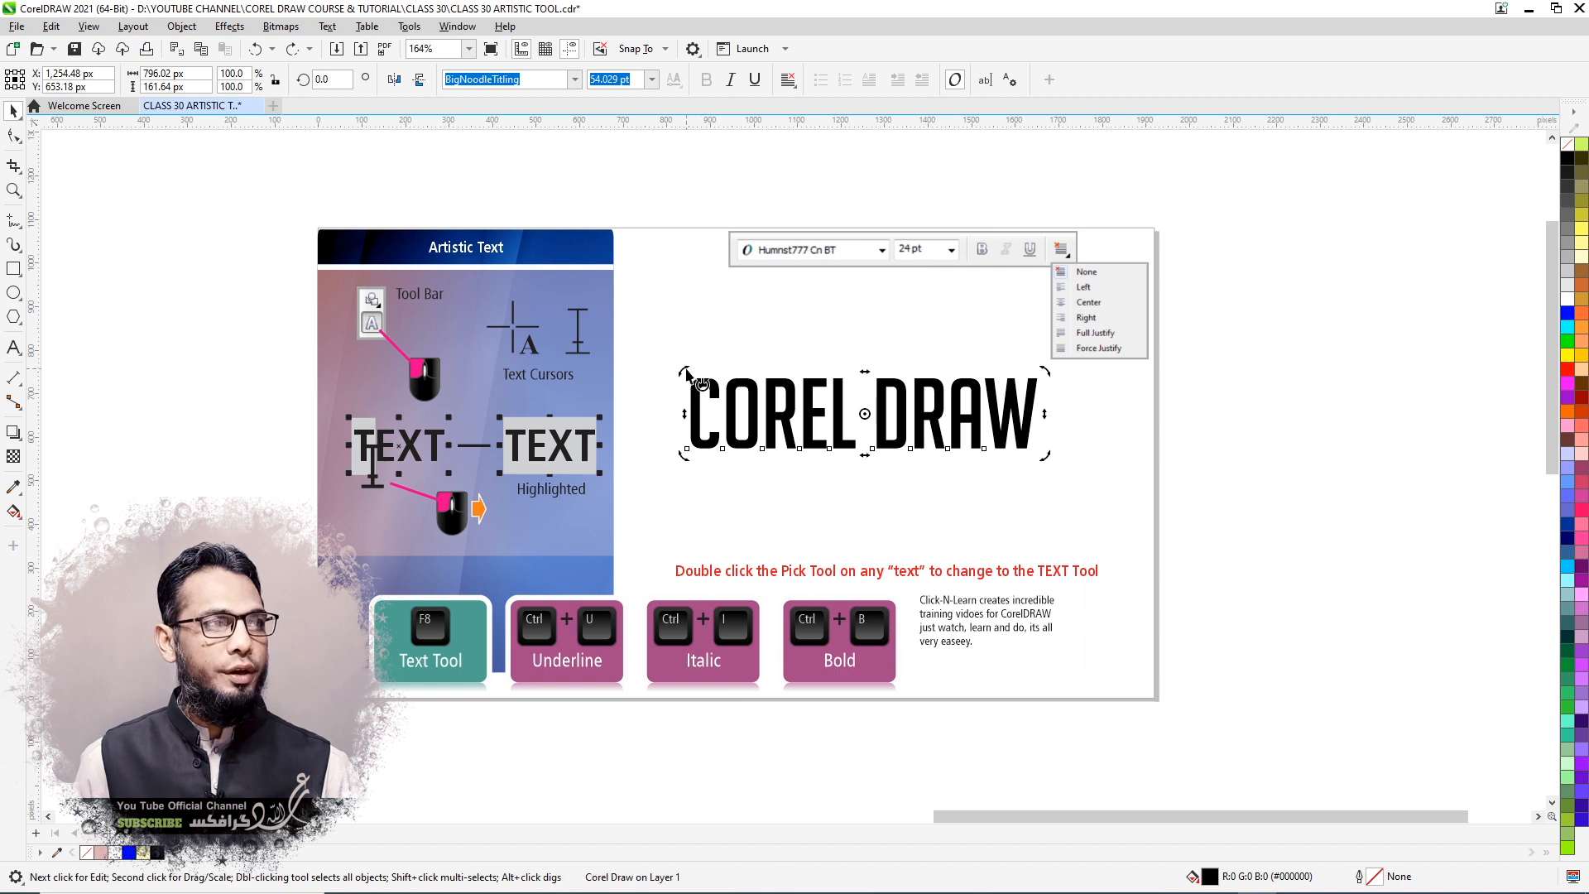
pyautogui.moveTo(698, 385); pyautogui.dragTo(683, 388)
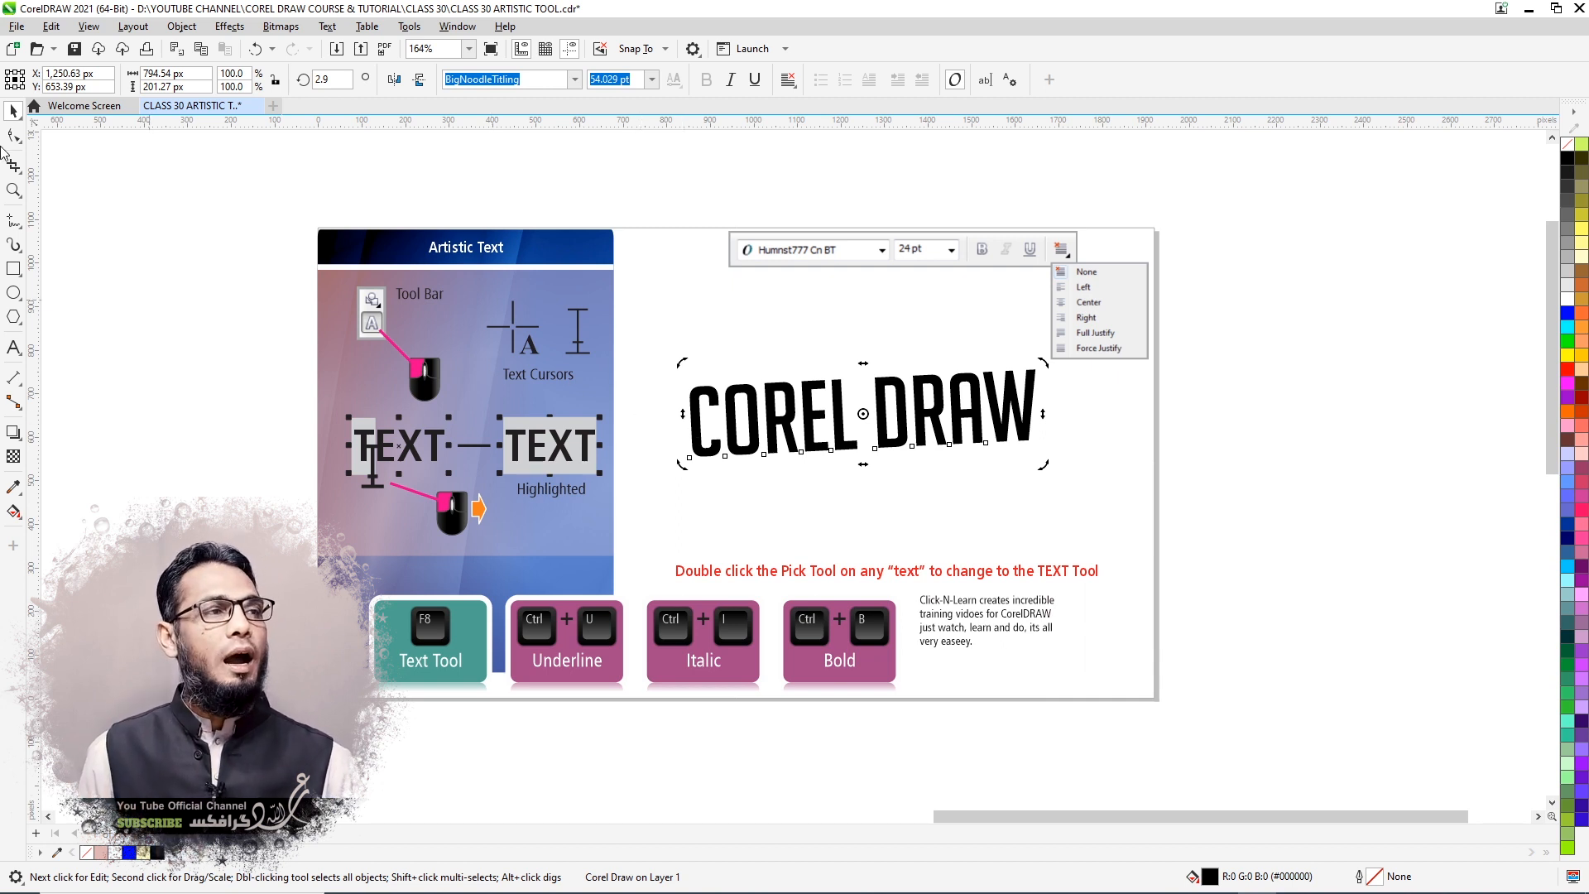
# Widen the character spacing of the Corel Draw text with the Shape tool until it reaches the page's right edge.
pyautogui.click(15, 138)
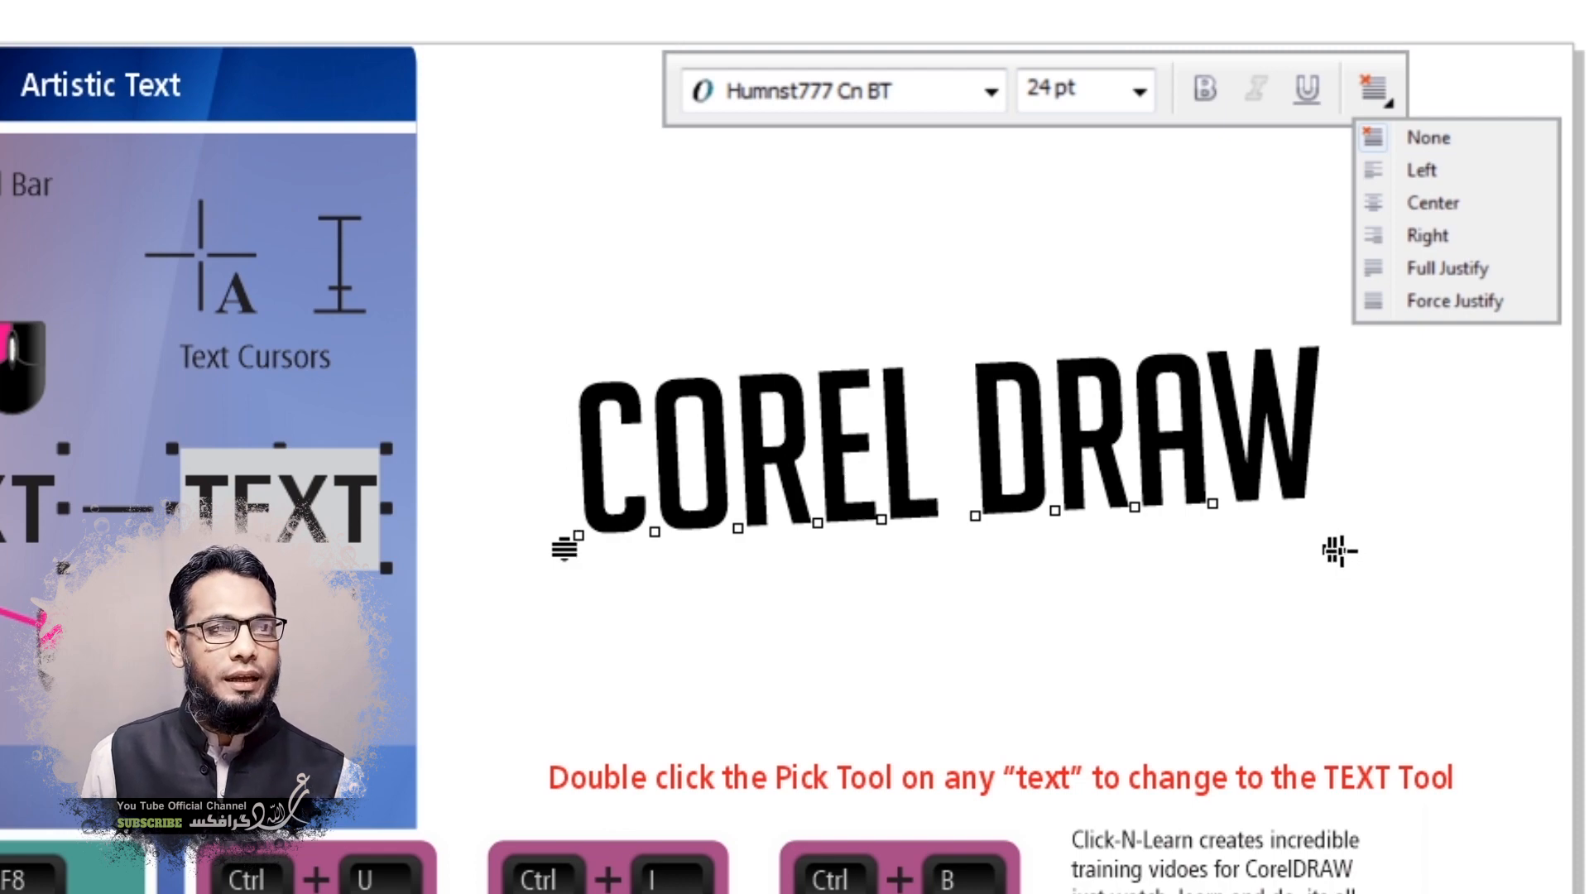
pyautogui.moveTo(1329, 550); pyautogui.dragTo(1343, 552)
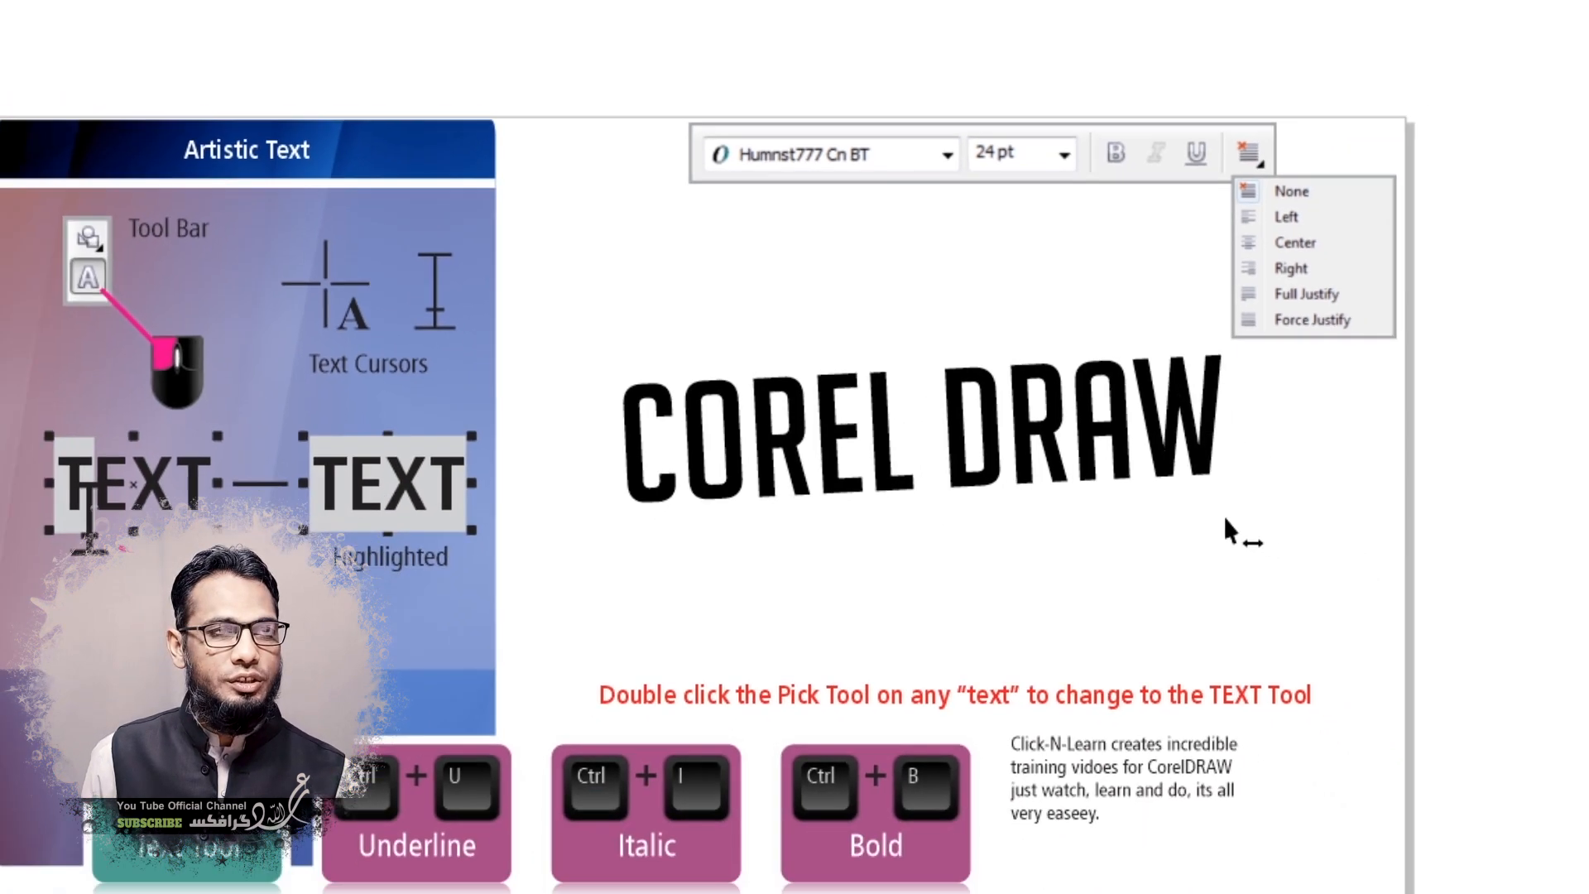
pyautogui.moveTo(1225, 517); pyautogui.dragTo(1446, 498)
pyautogui.moveTo(1178, 453)
pyautogui.mouseDown()
pyautogui.moveTo(1417, 412)
pyautogui.moveTo(778, 495)
pyautogui.moveTo(1160, 449)
pyautogui.moveTo(1062, 470)
pyautogui.moveTo(1271, 428)
pyautogui.moveTo(1146, 450)
pyautogui.moveTo(1178, 438)
pyautogui.mouseUp()
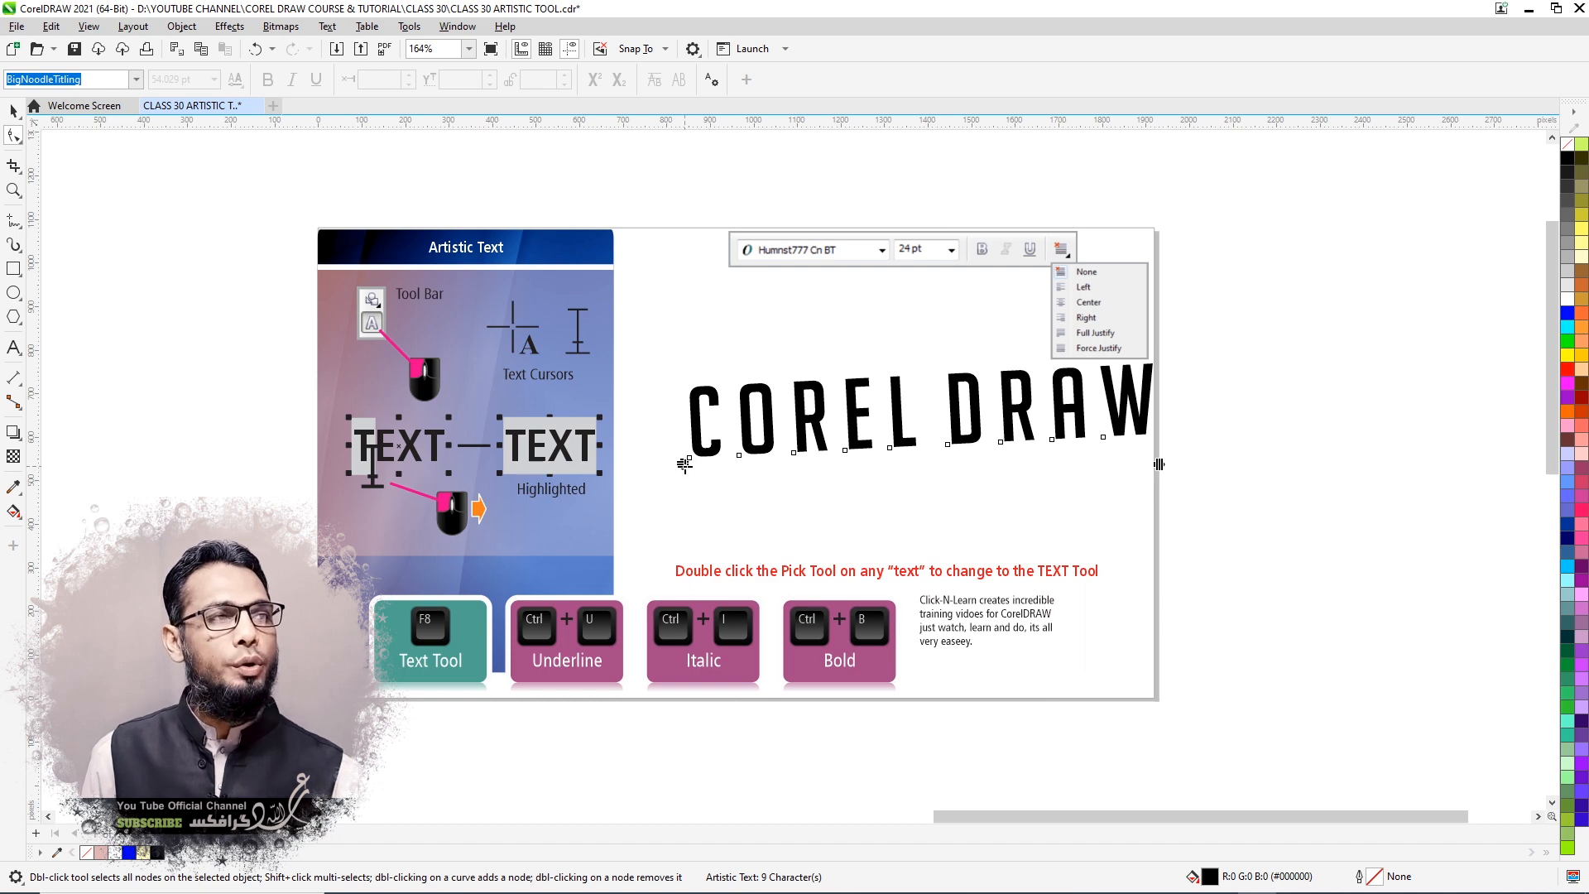
# Stagger the letters of Corel individually, moving O and E down and R and L up.
pyautogui.click(705, 460)
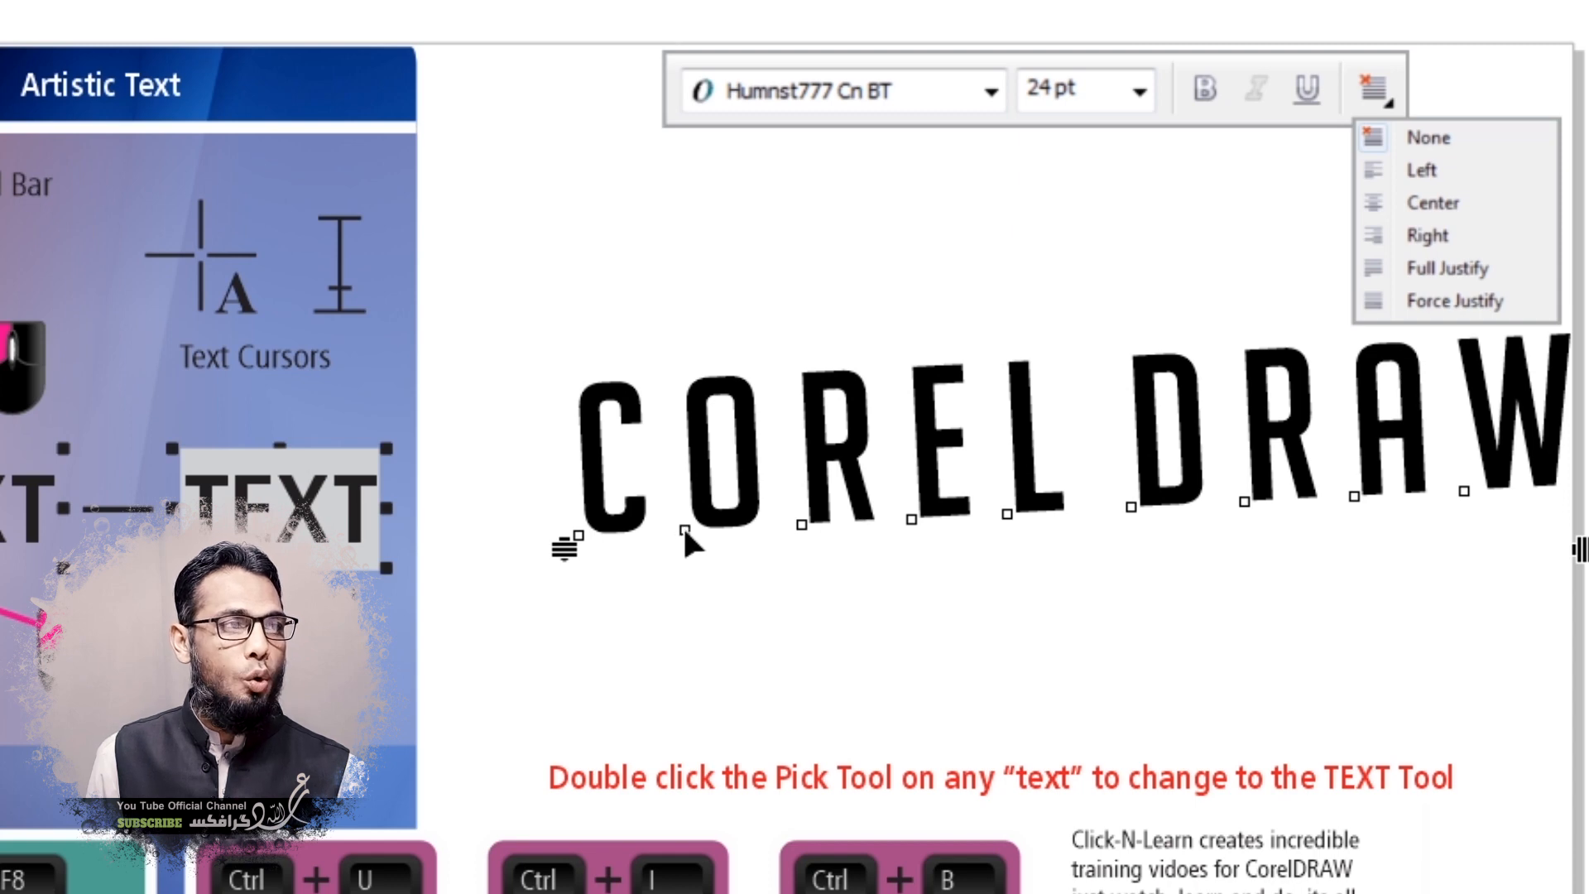
pyautogui.moveTo(683, 530); pyautogui.dragTo(692, 584)
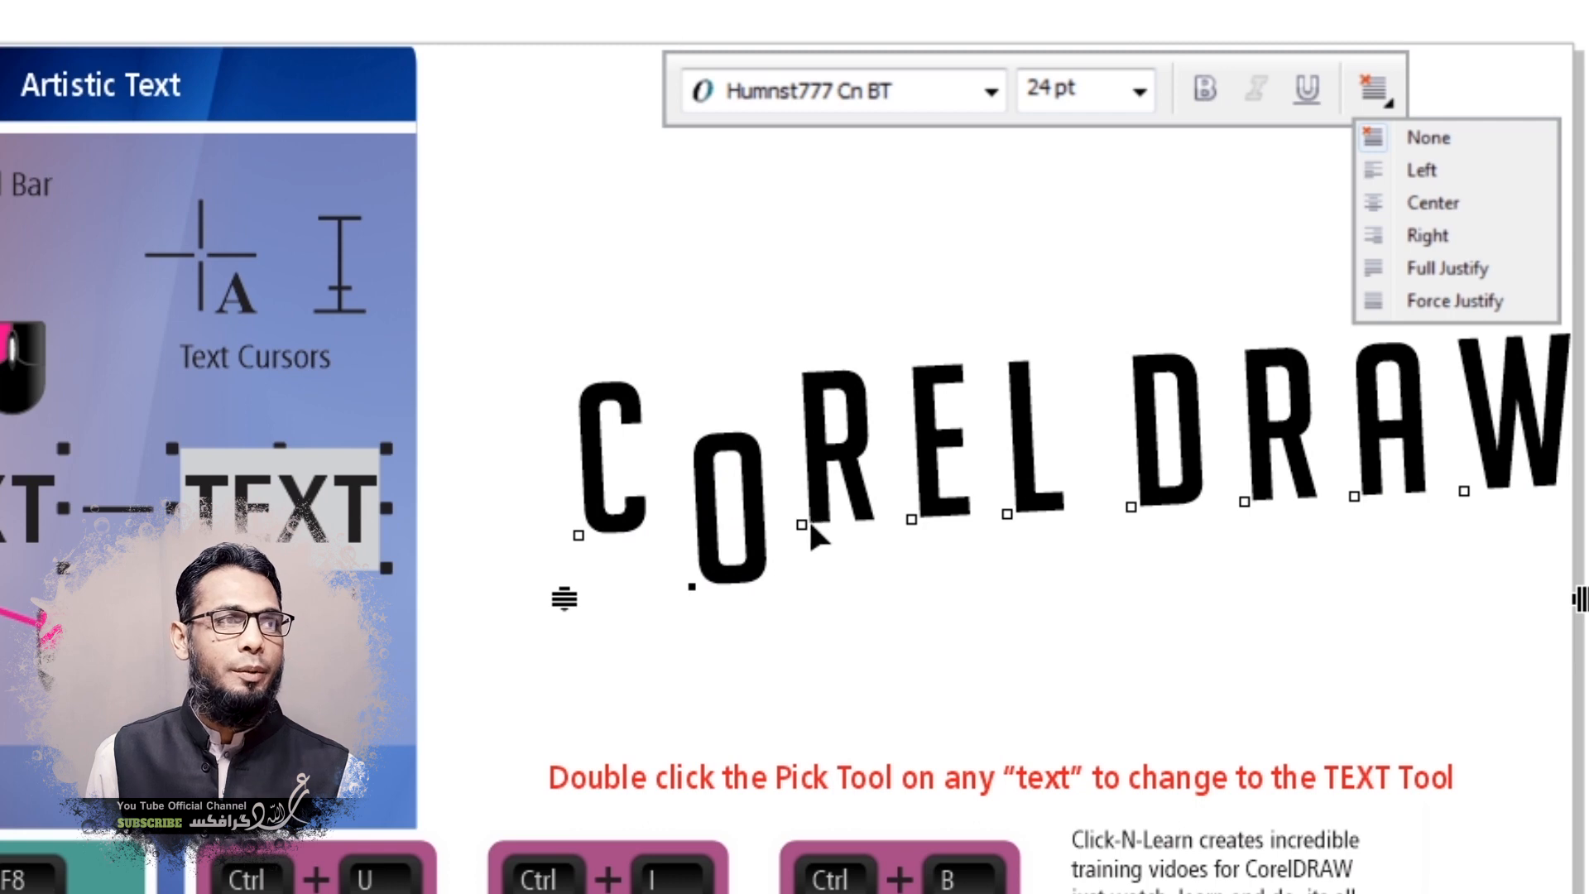
pyautogui.moveTo(801, 524); pyautogui.dragTo(799, 474)
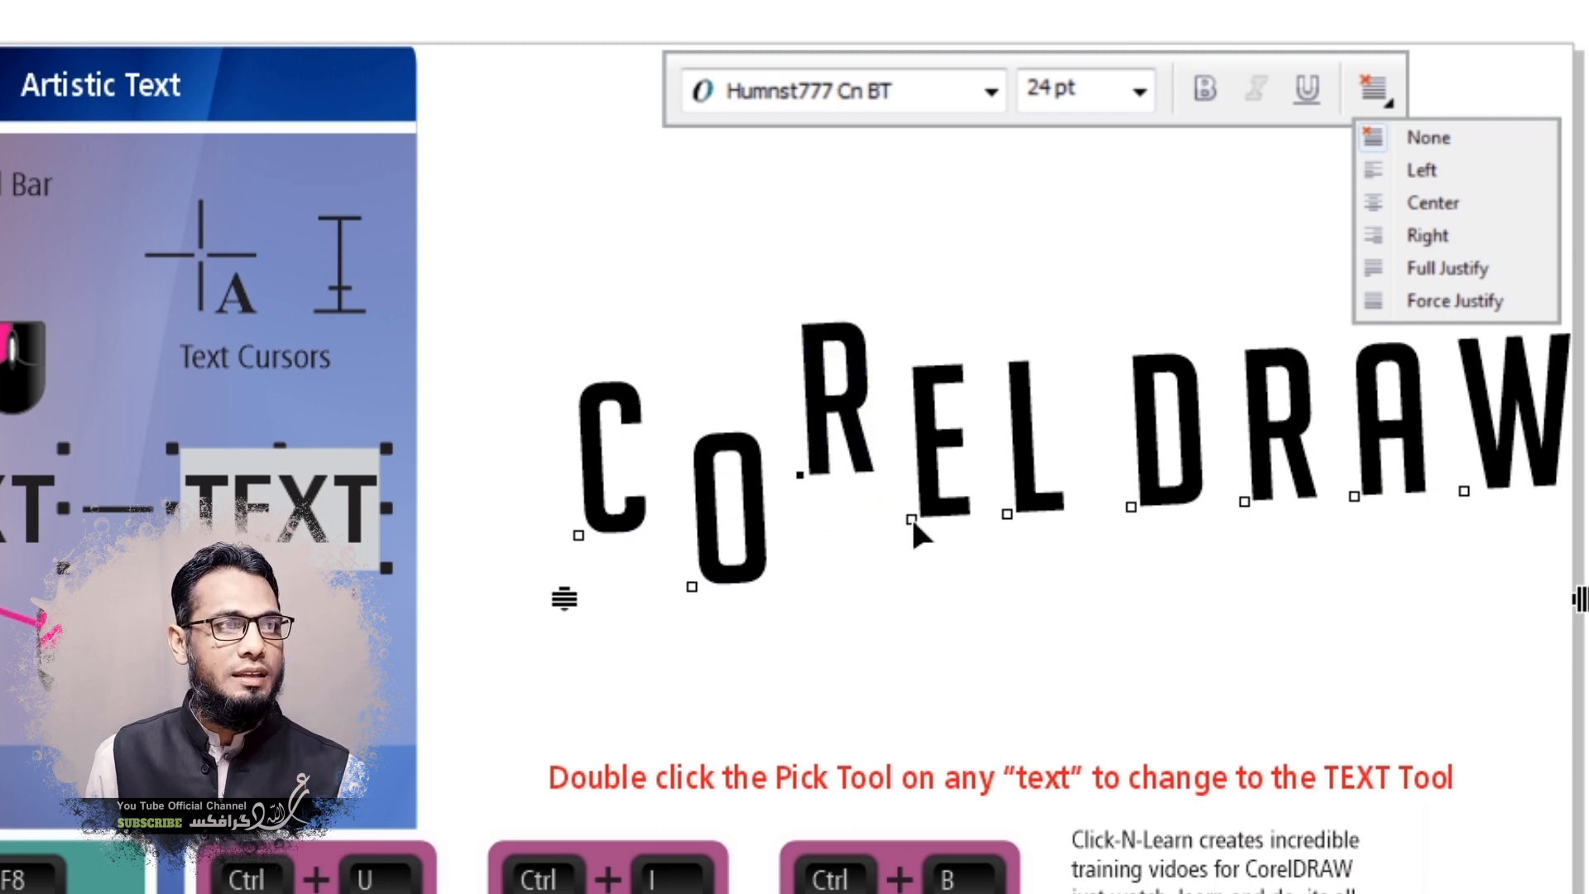
pyautogui.moveTo(911, 518); pyautogui.dragTo(922, 562)
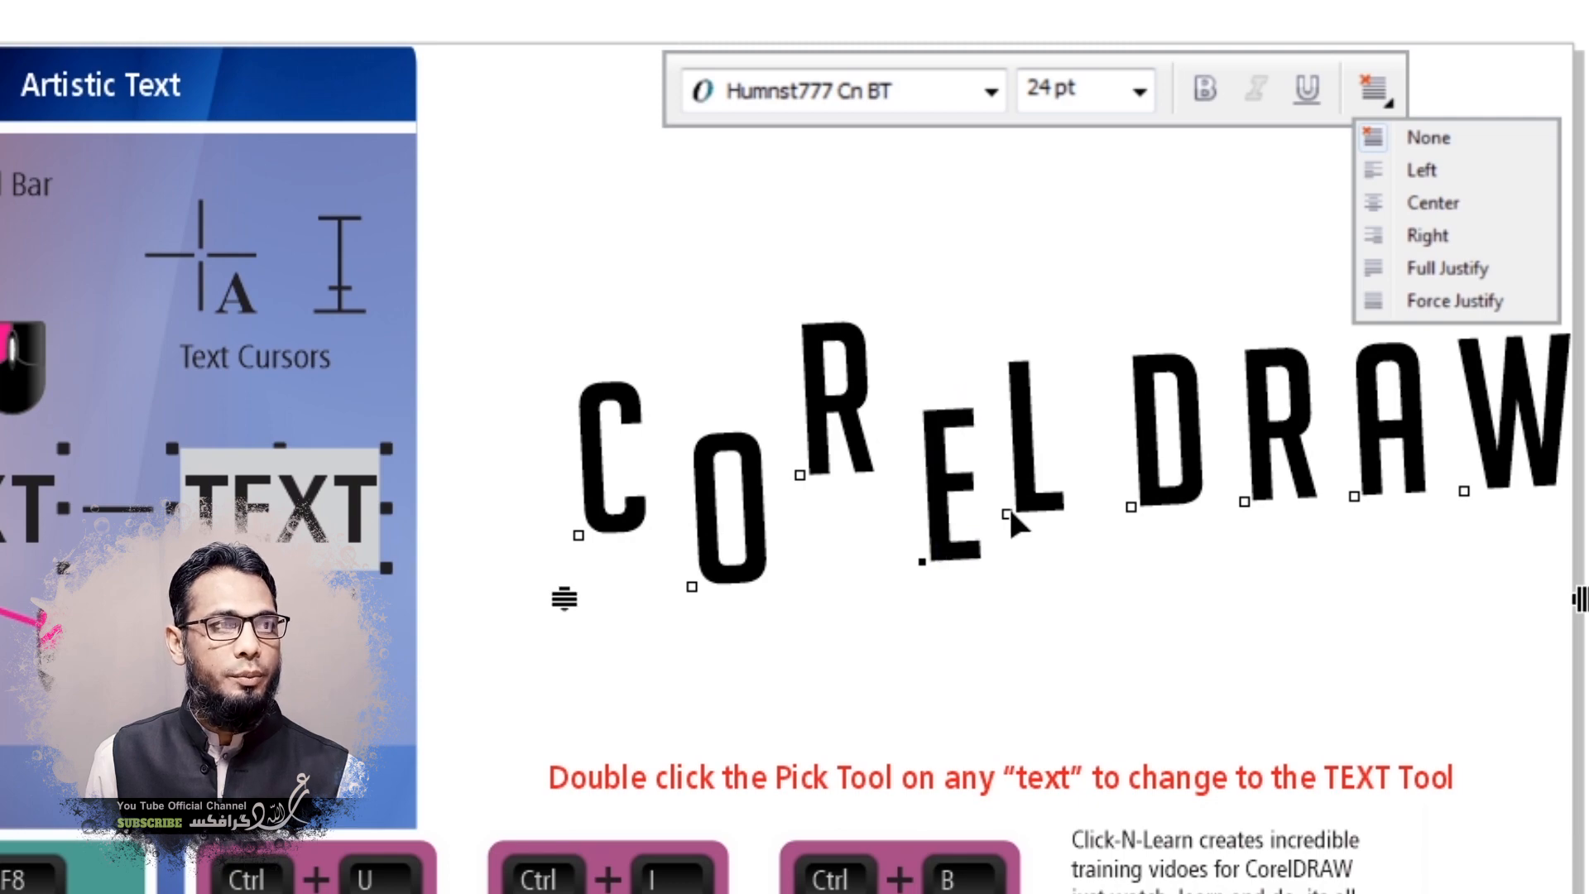
pyautogui.moveTo(1007, 514); pyautogui.dragTo(1006, 473)
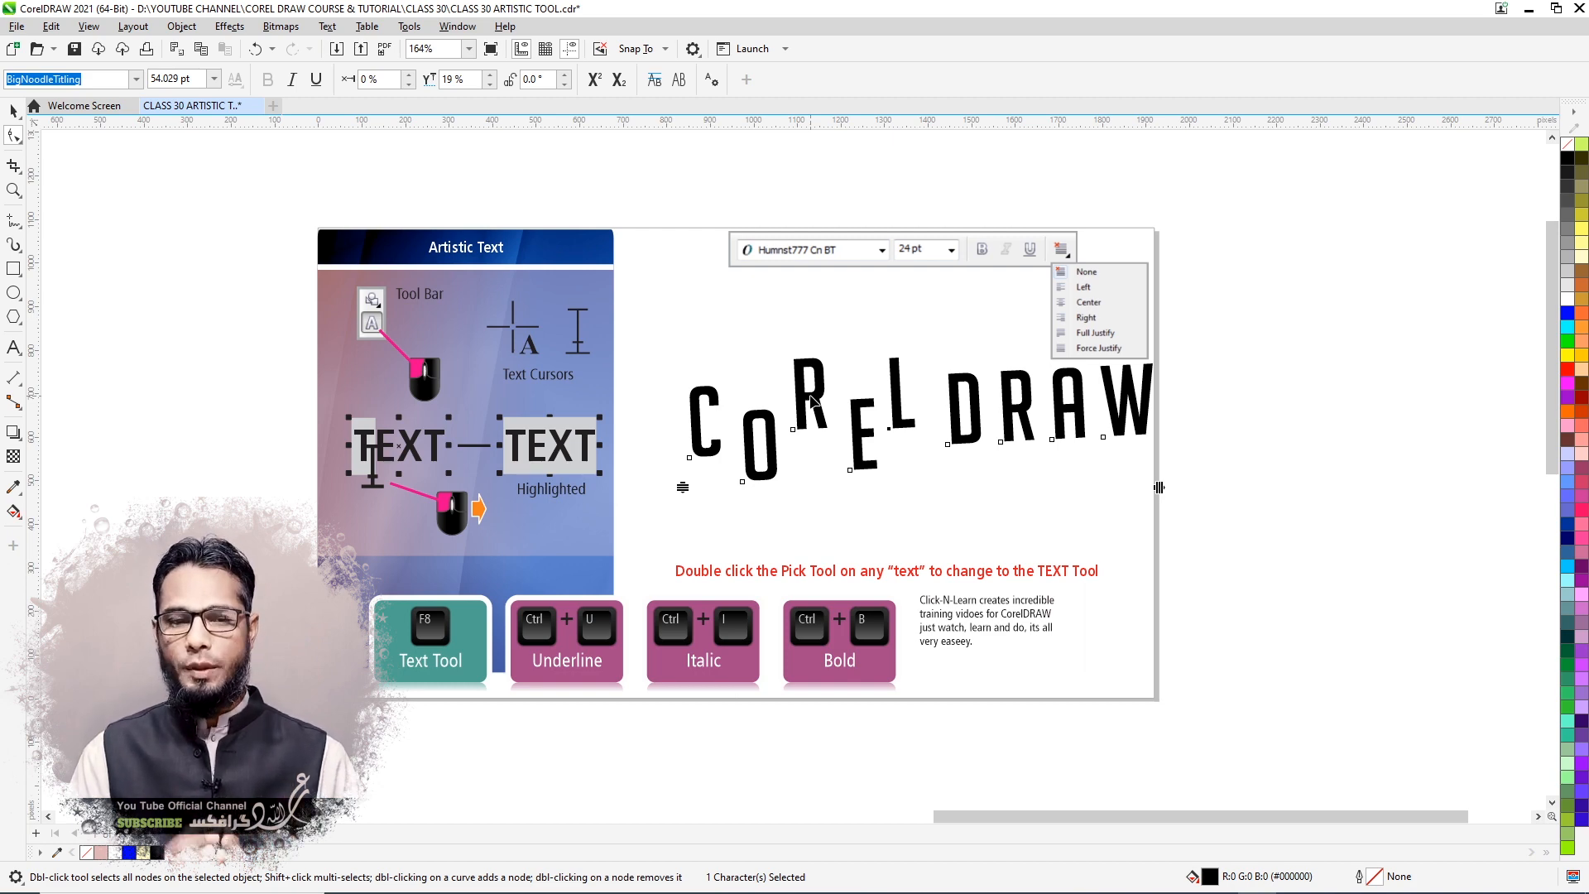
# Fill the whole Corel Draw text with Blue, and recolour it brown (#663333).
pyautogui.press('space')
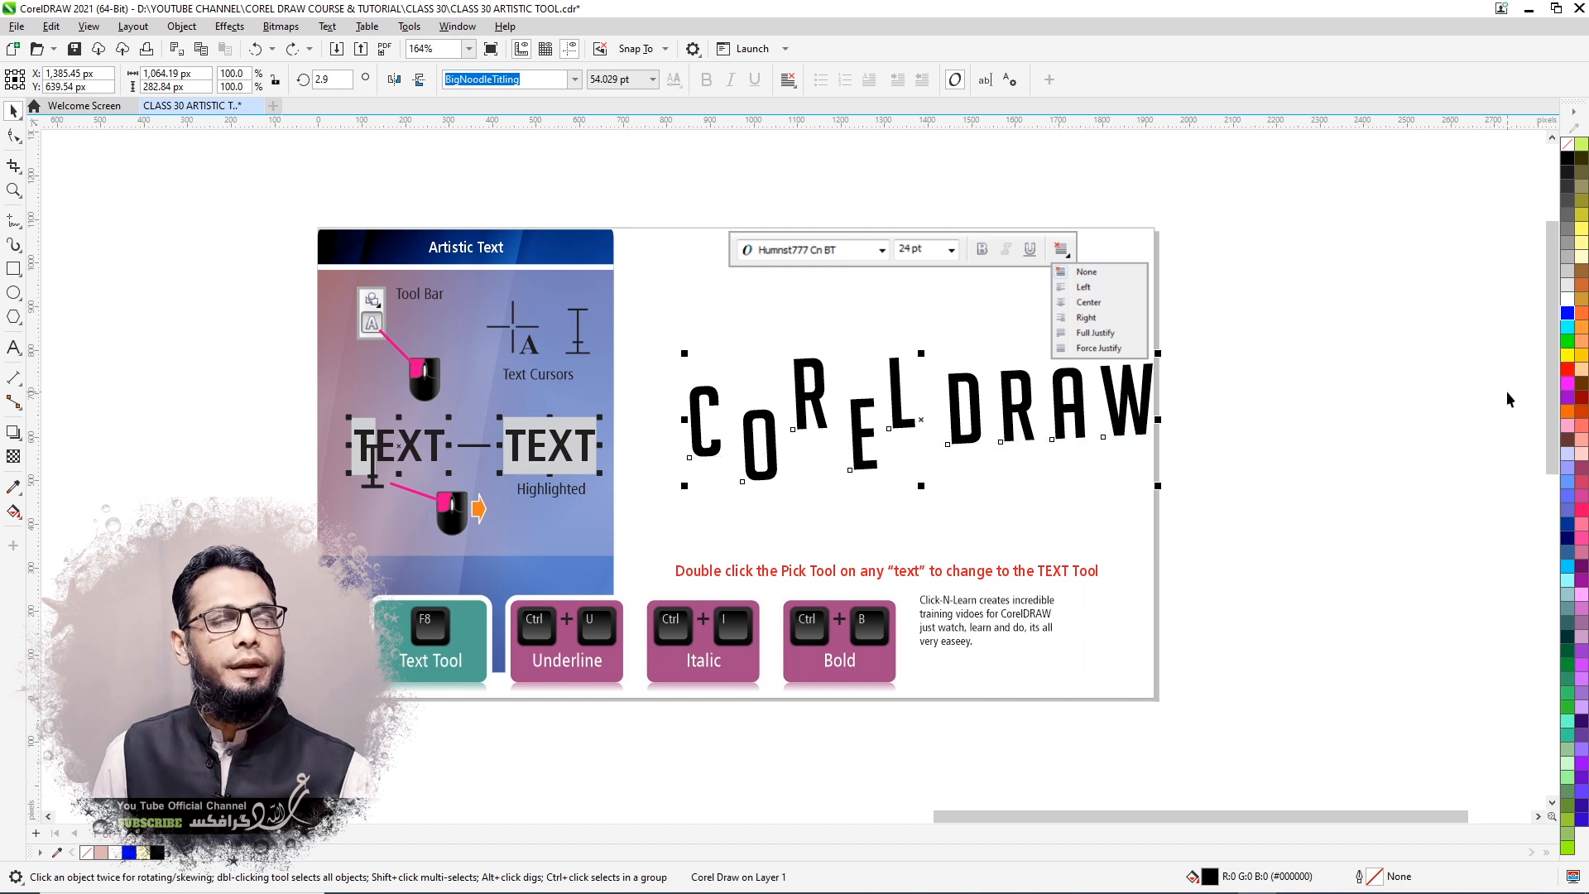
pyautogui.click(1567, 315)
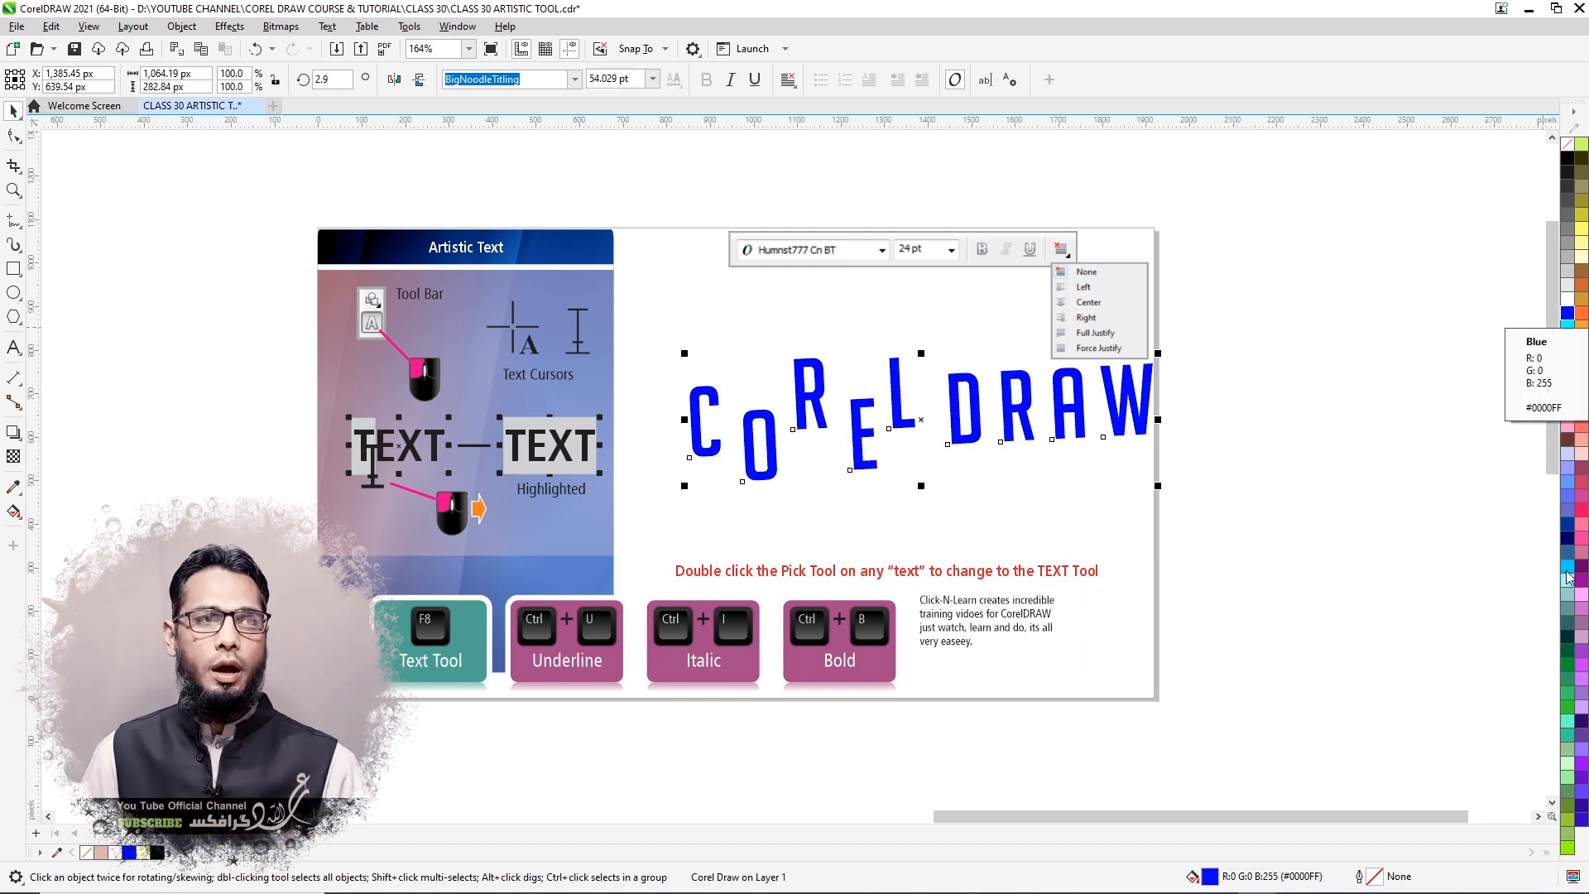
pyautogui.click(1567, 440)
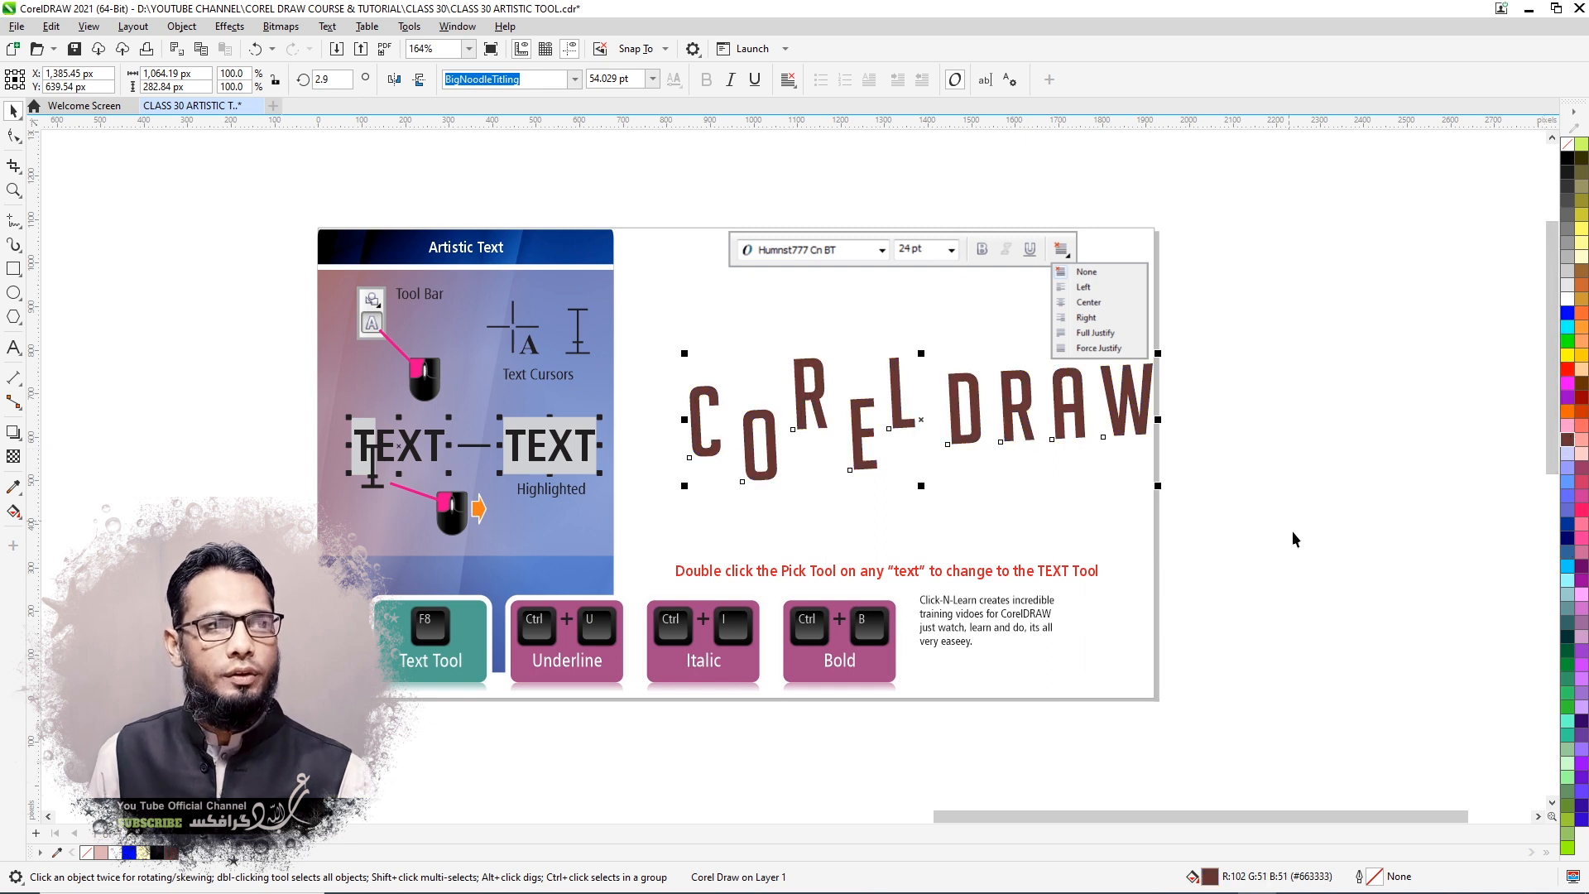
# Recolour only the word Draw in the Corel Draw text to dark blue (#000066).
pyautogui.doubleClick(956, 431)
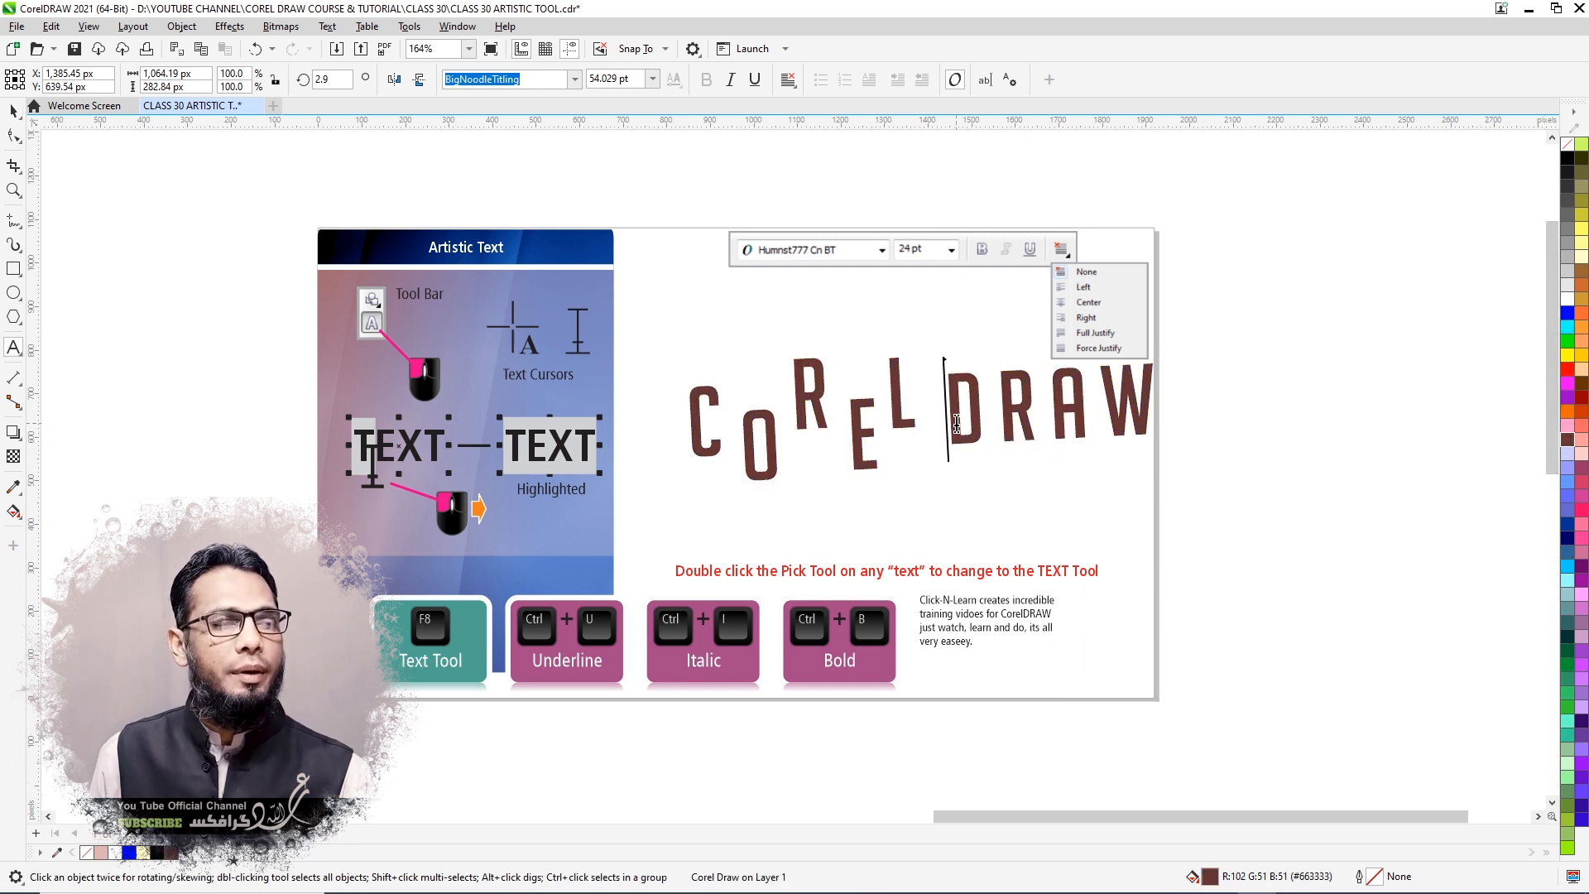
pyautogui.moveTo(952, 422); pyautogui.dragTo(1162, 399)
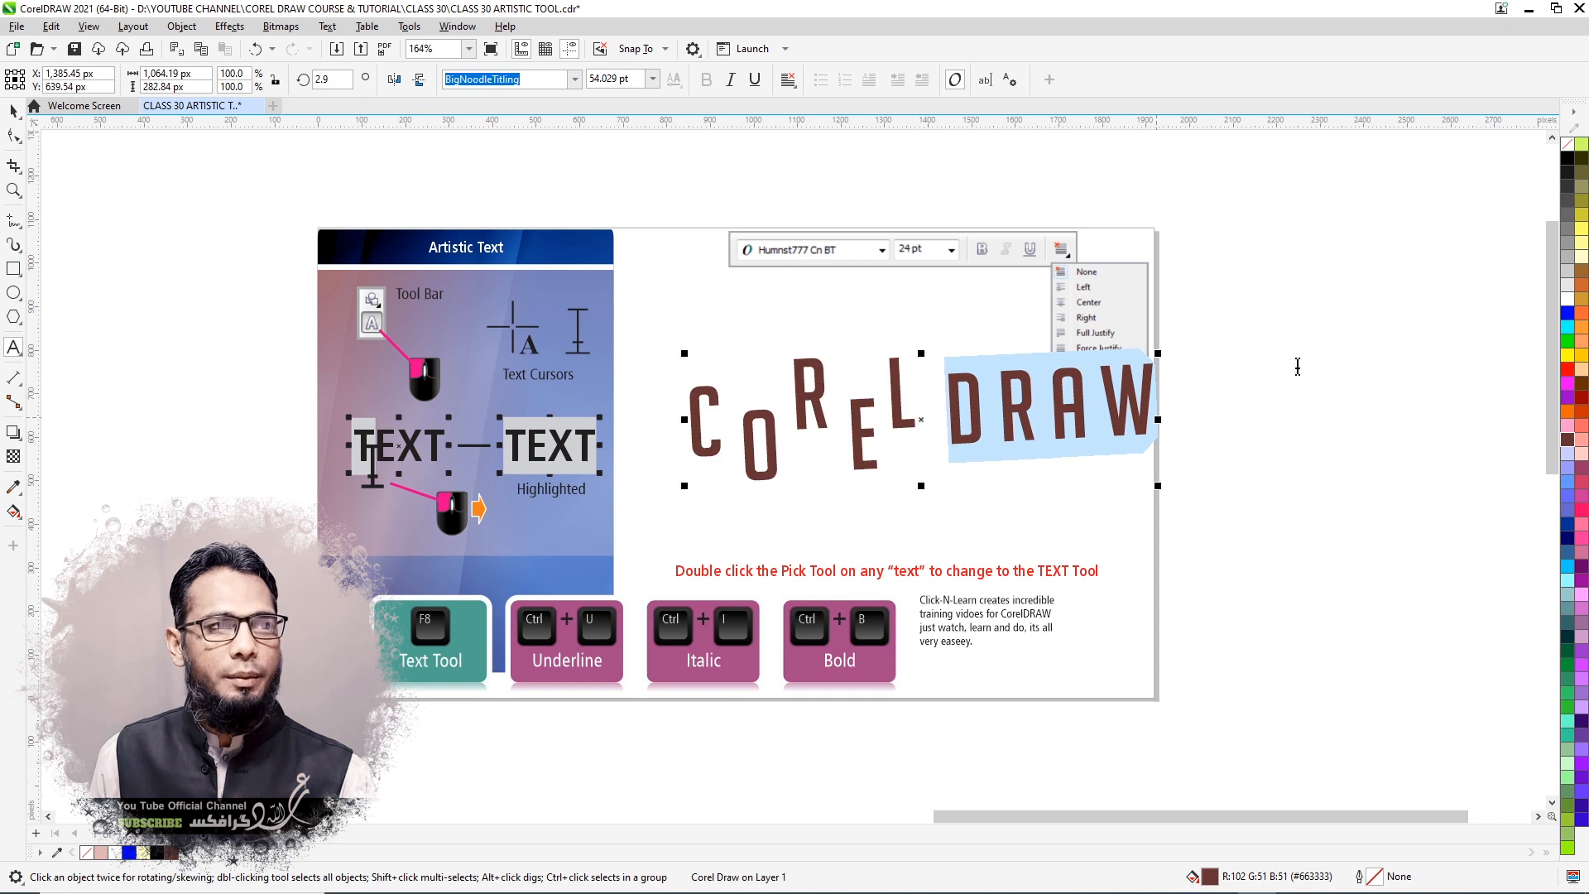
pyautogui.click(1574, 544)
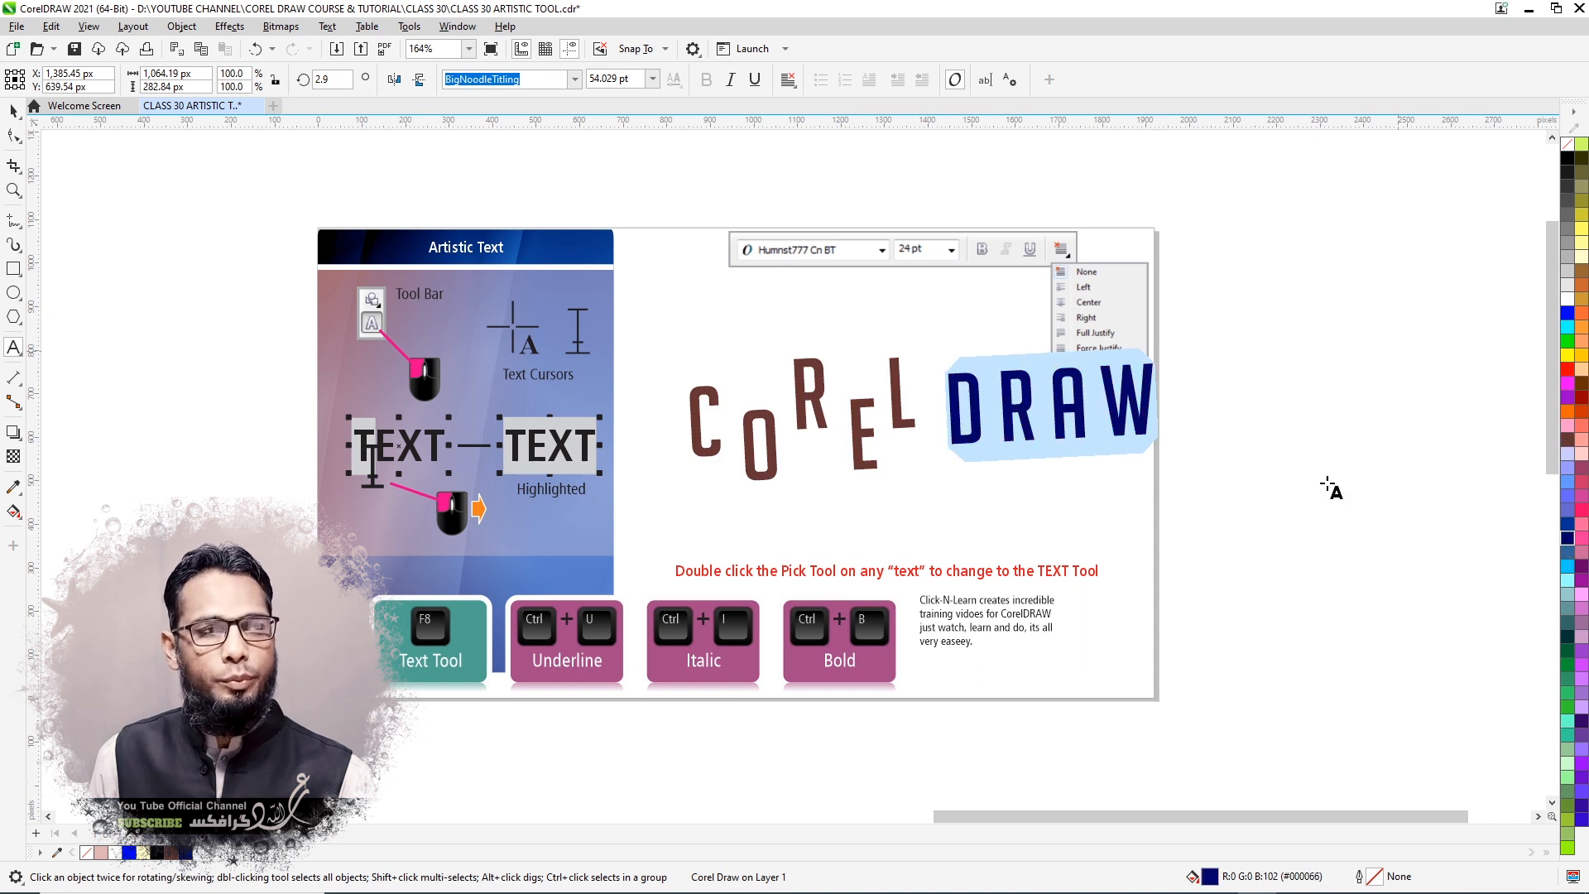
pyautogui.click(1196, 501)
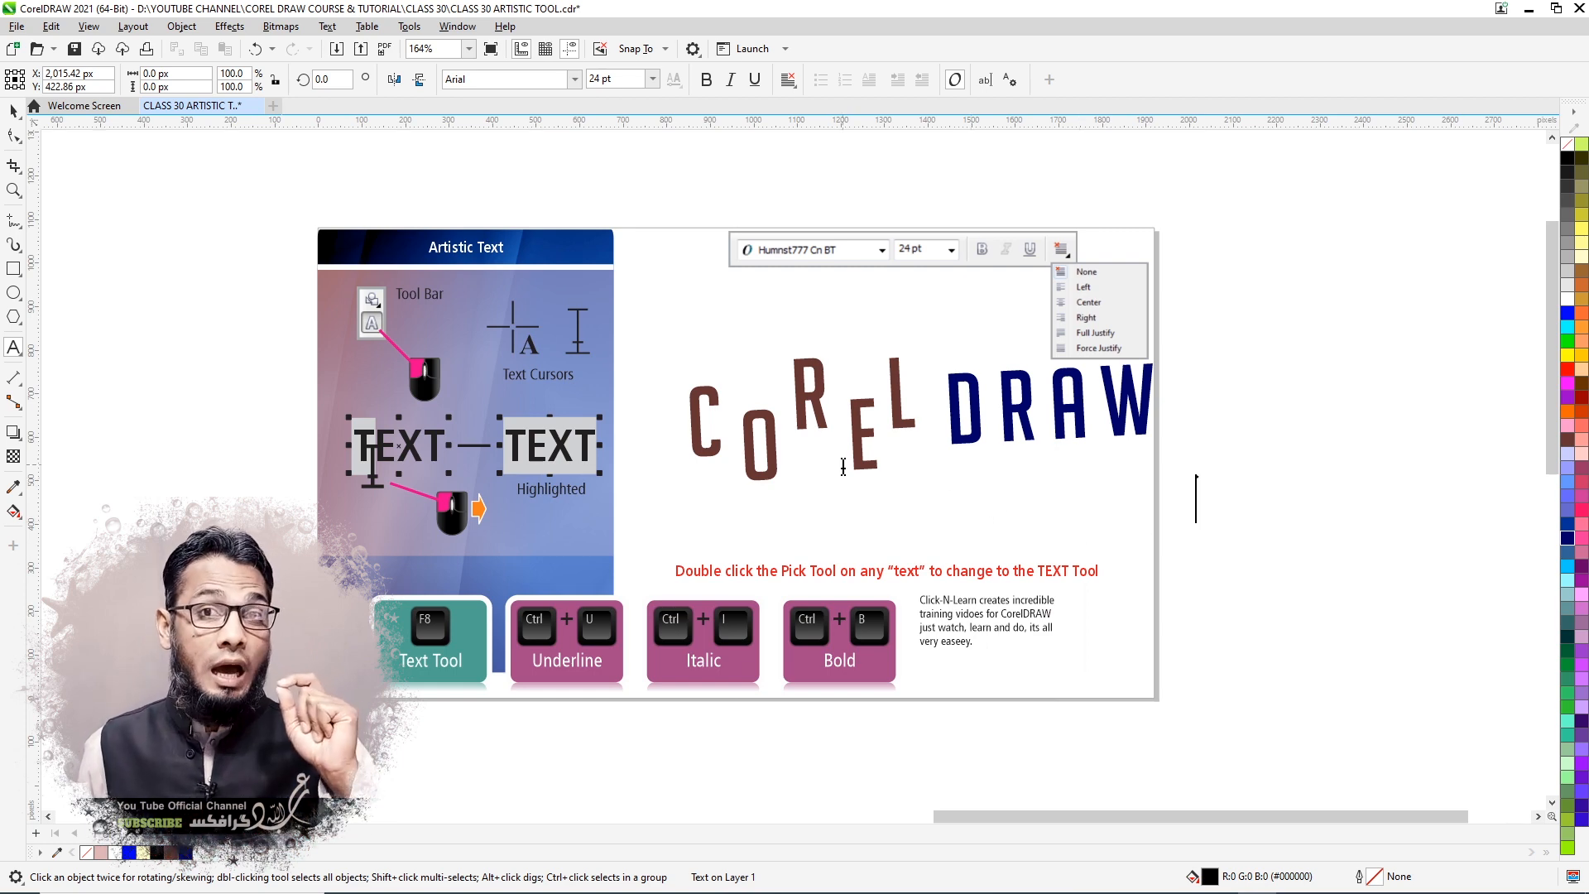
# Colour individual letters of Corel with the Shape tool, making the O red (#FF0000) and the L Navy Blue (#003399).
pyautogui.click(15, 136)
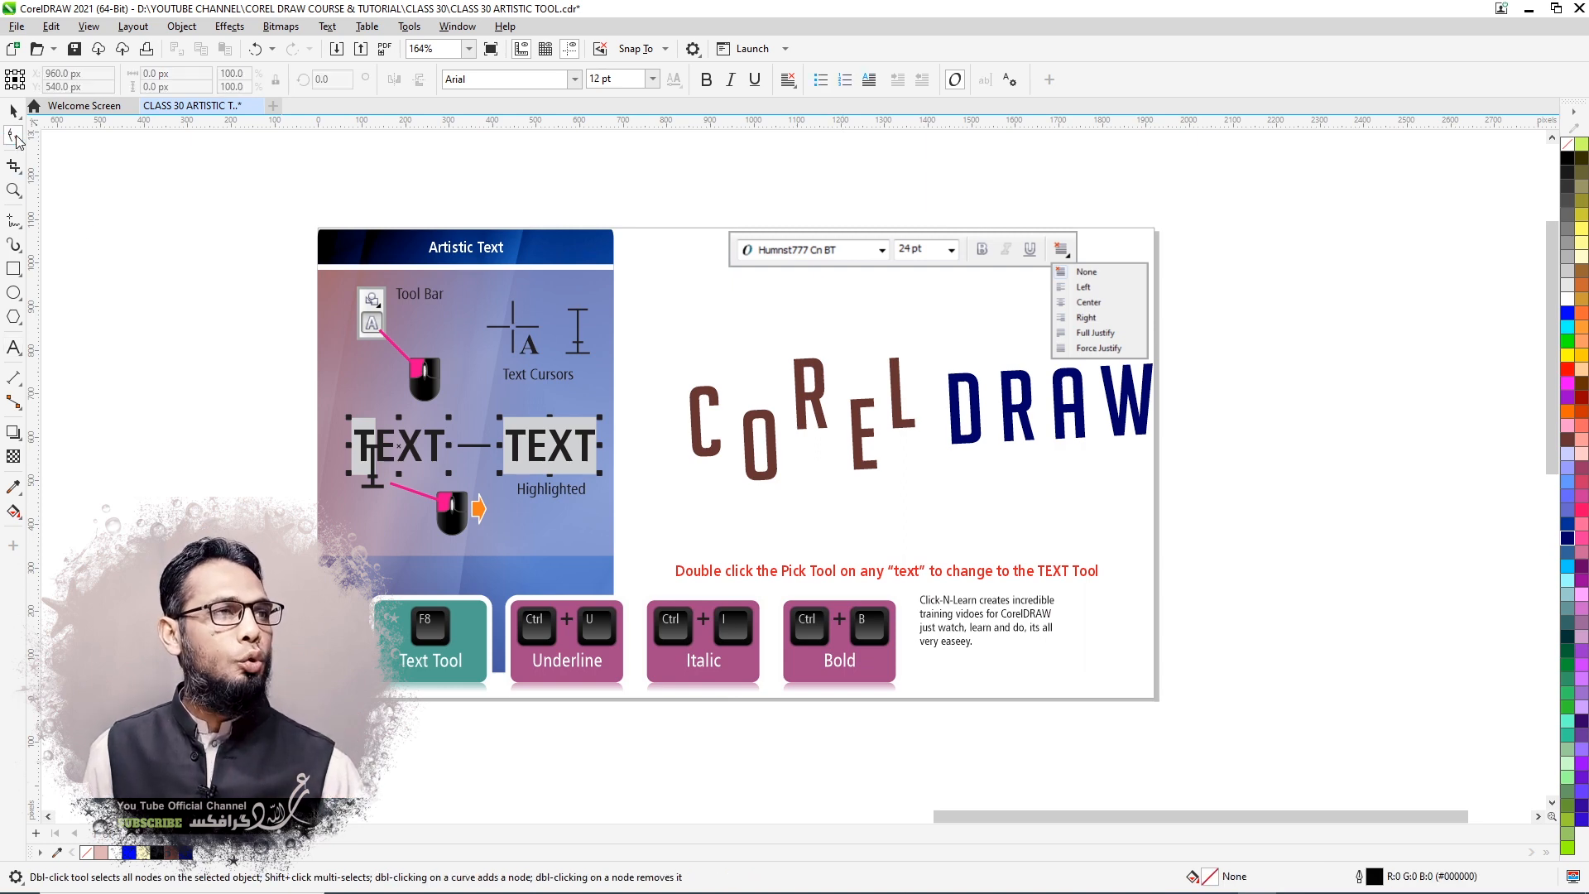
pyautogui.click(749, 449)
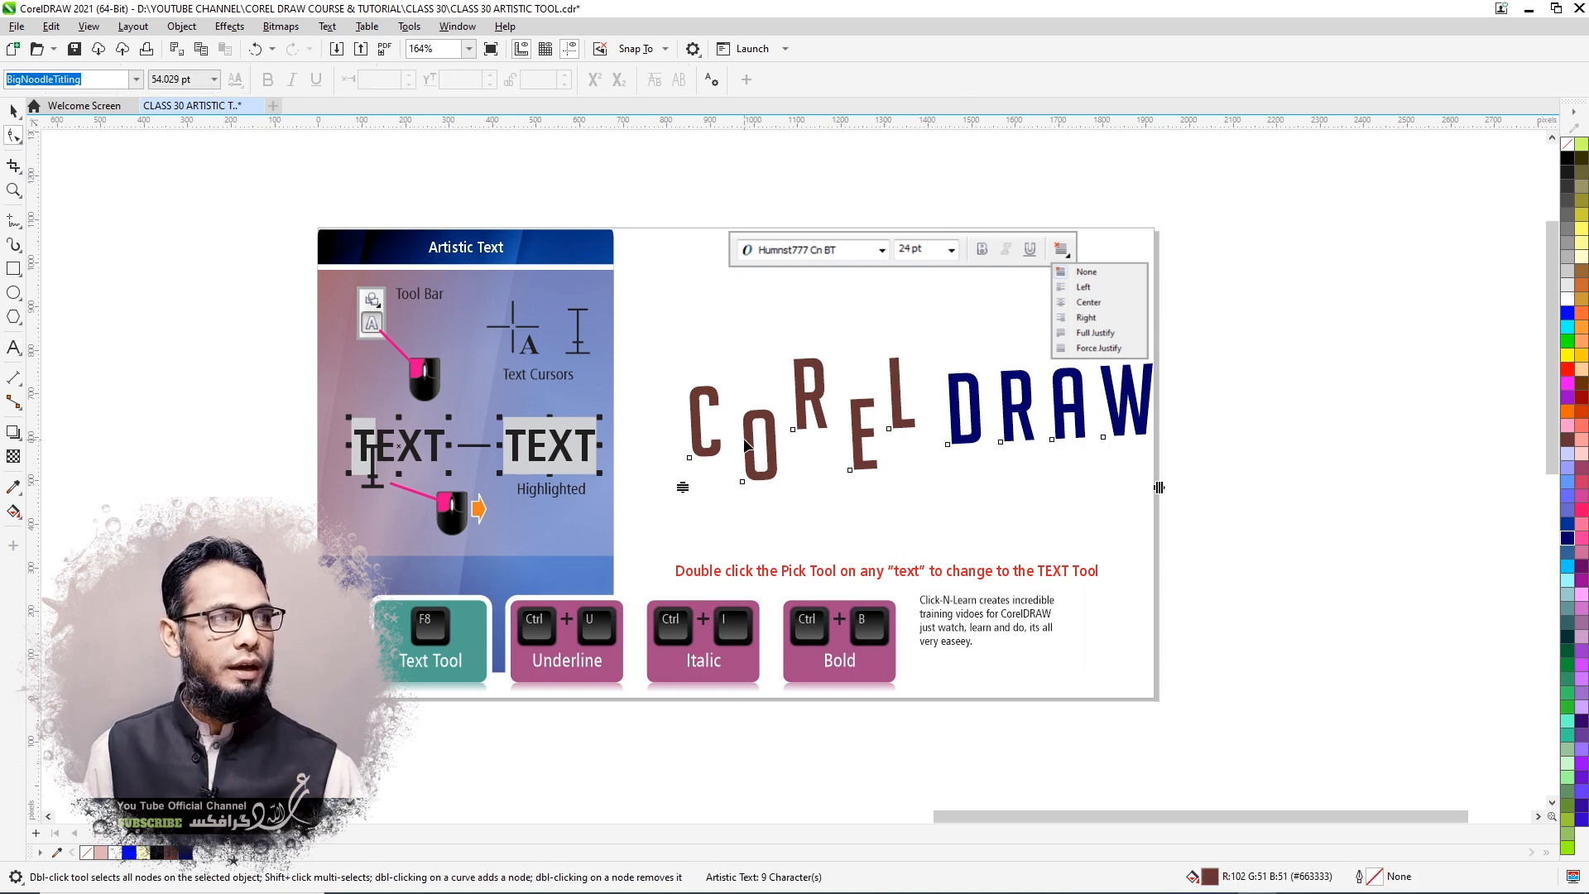
pyautogui.click(742, 481)
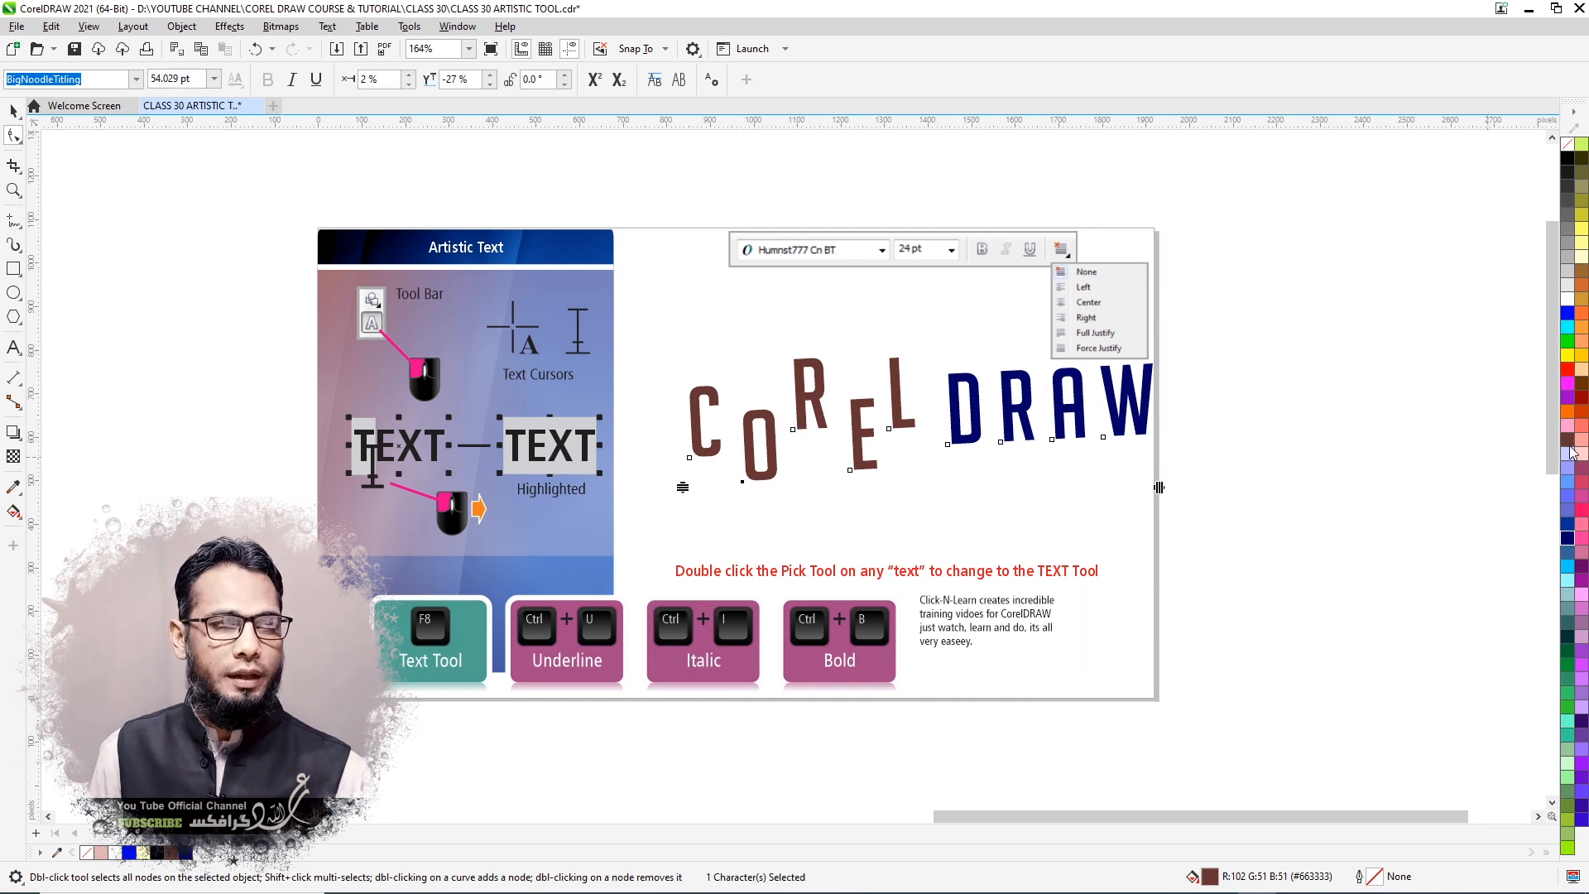
pyautogui.click(1569, 374)
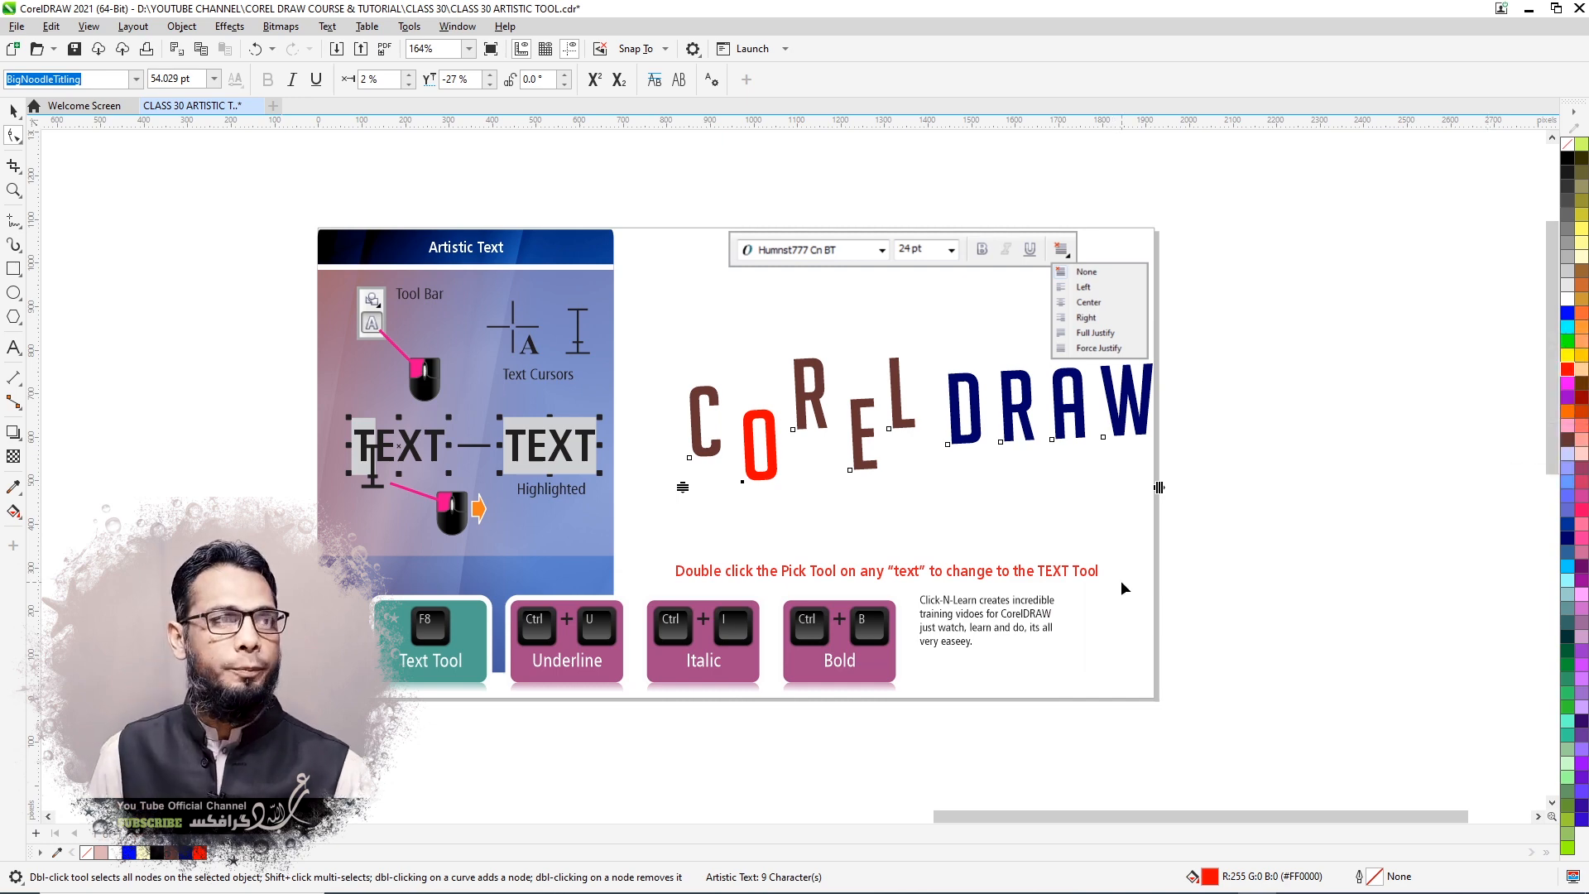
pyautogui.click(888, 428)
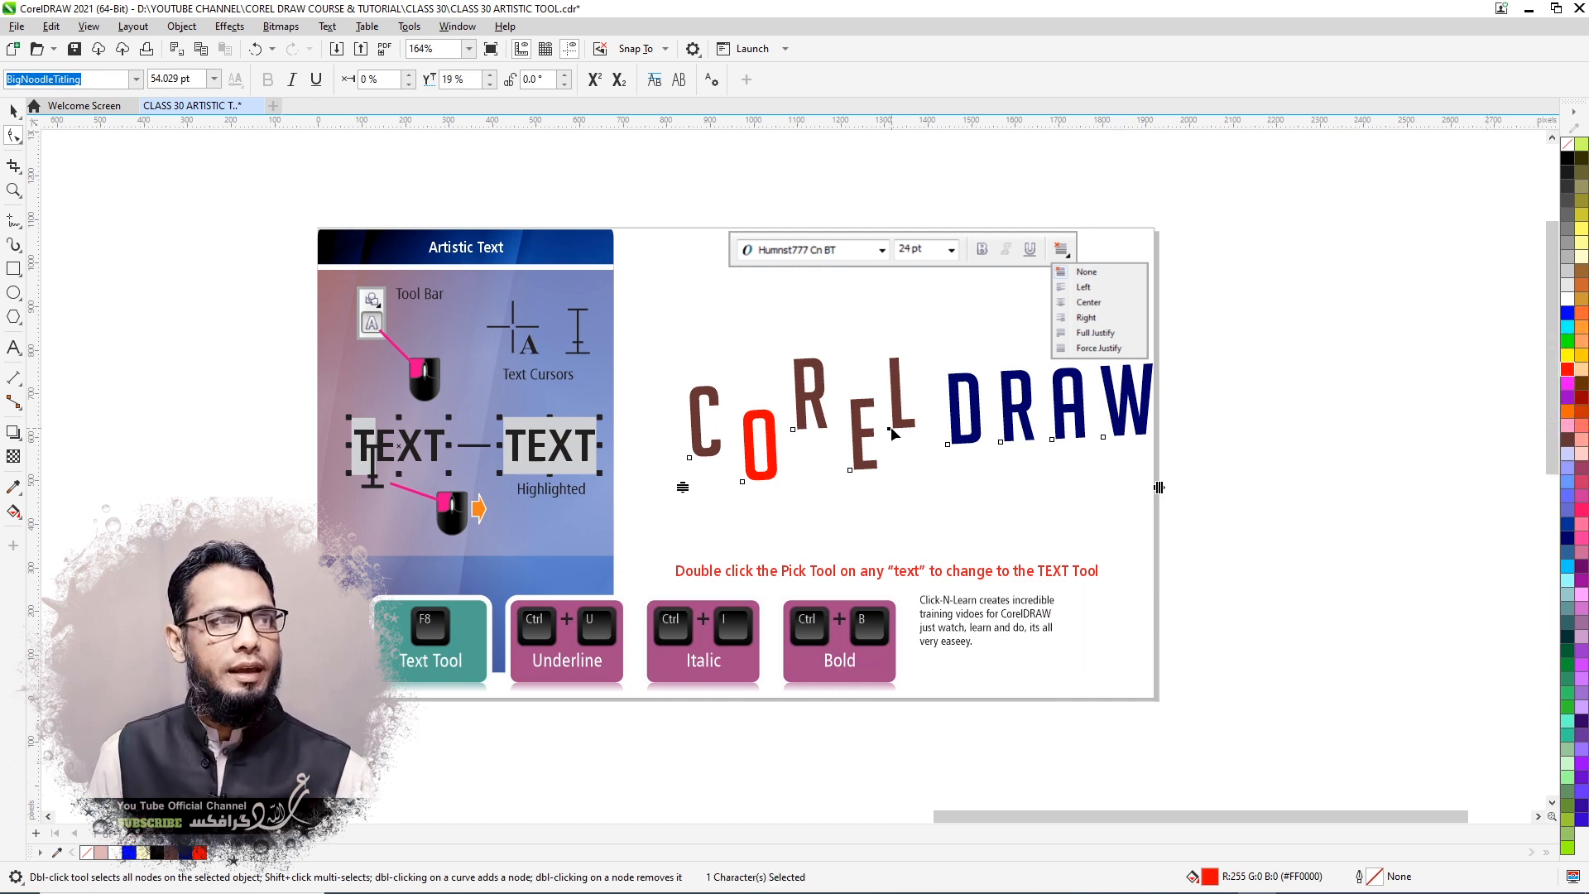
pyautogui.click(1569, 524)
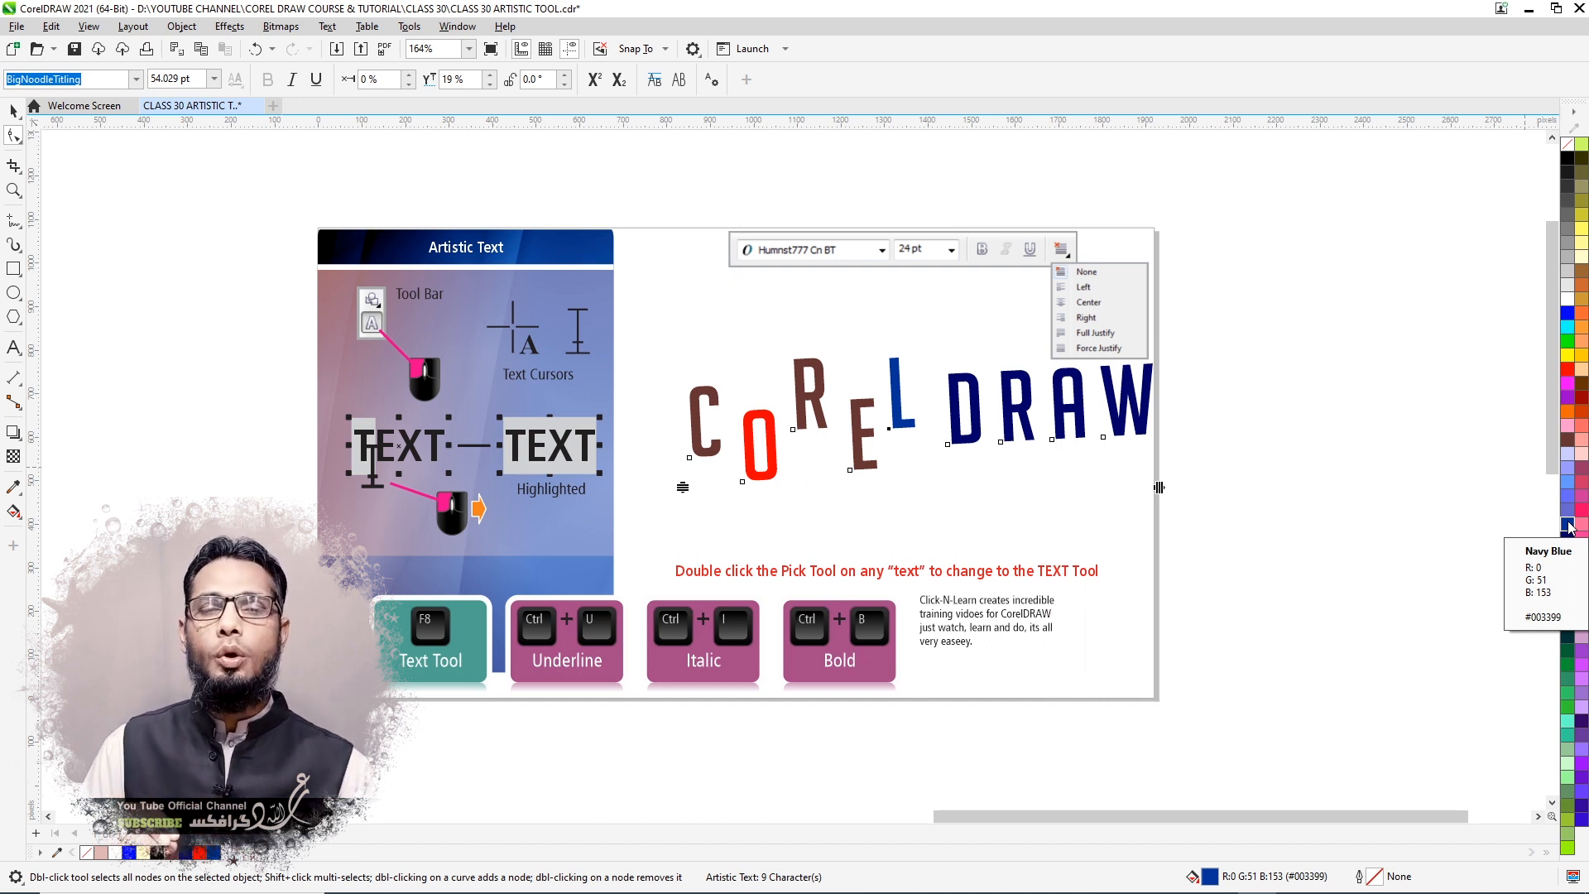
# Delete the entire Corel Draw text object from the page.
pyautogui.press('space')
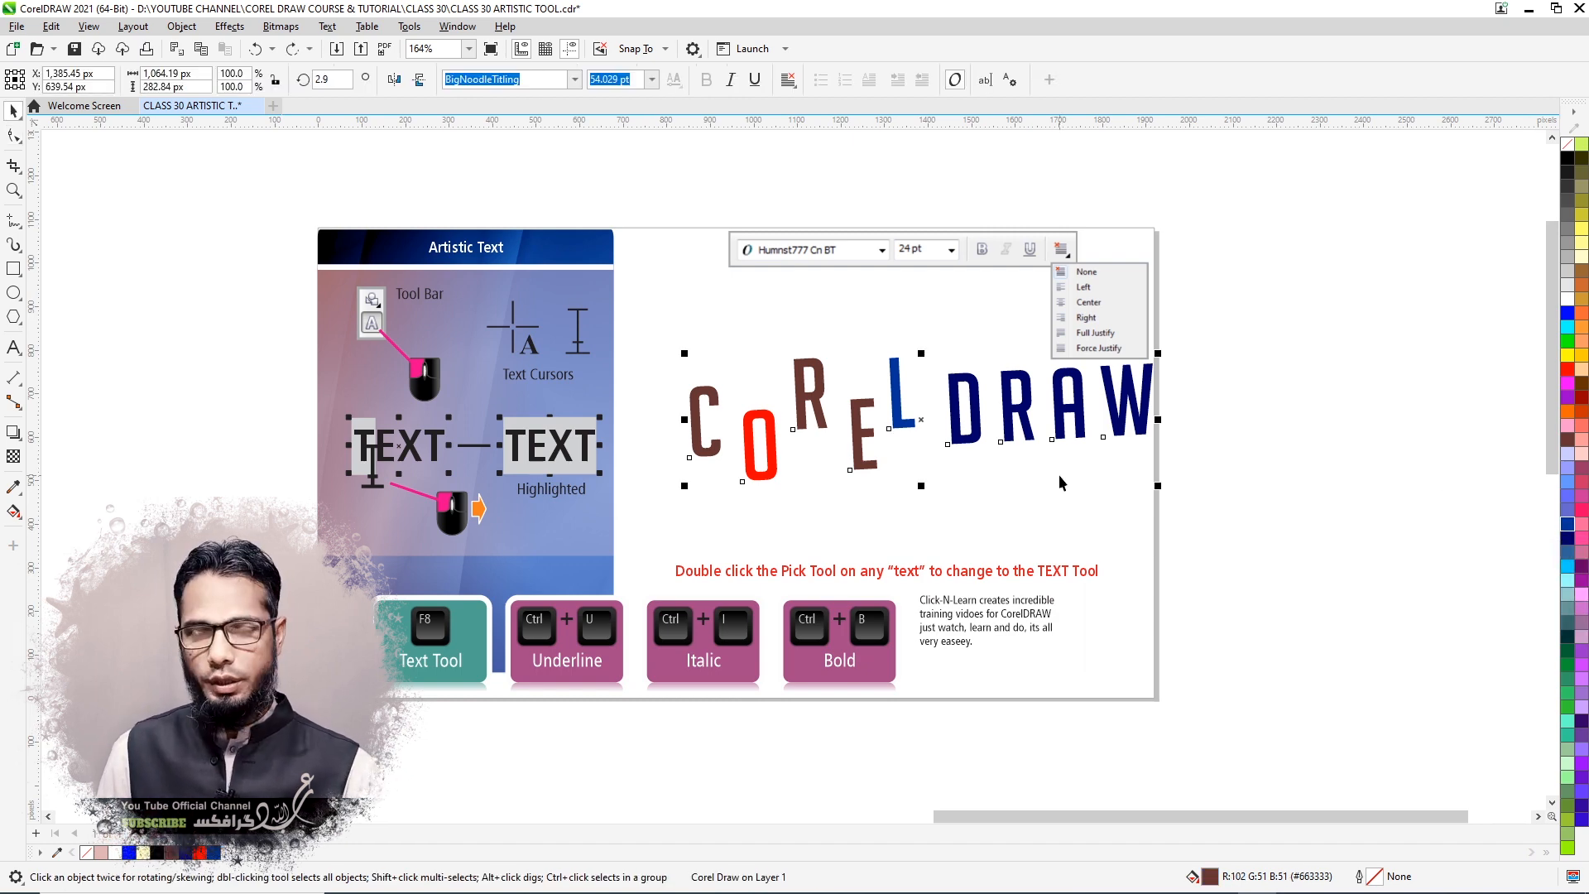
pyautogui.press('Delete')
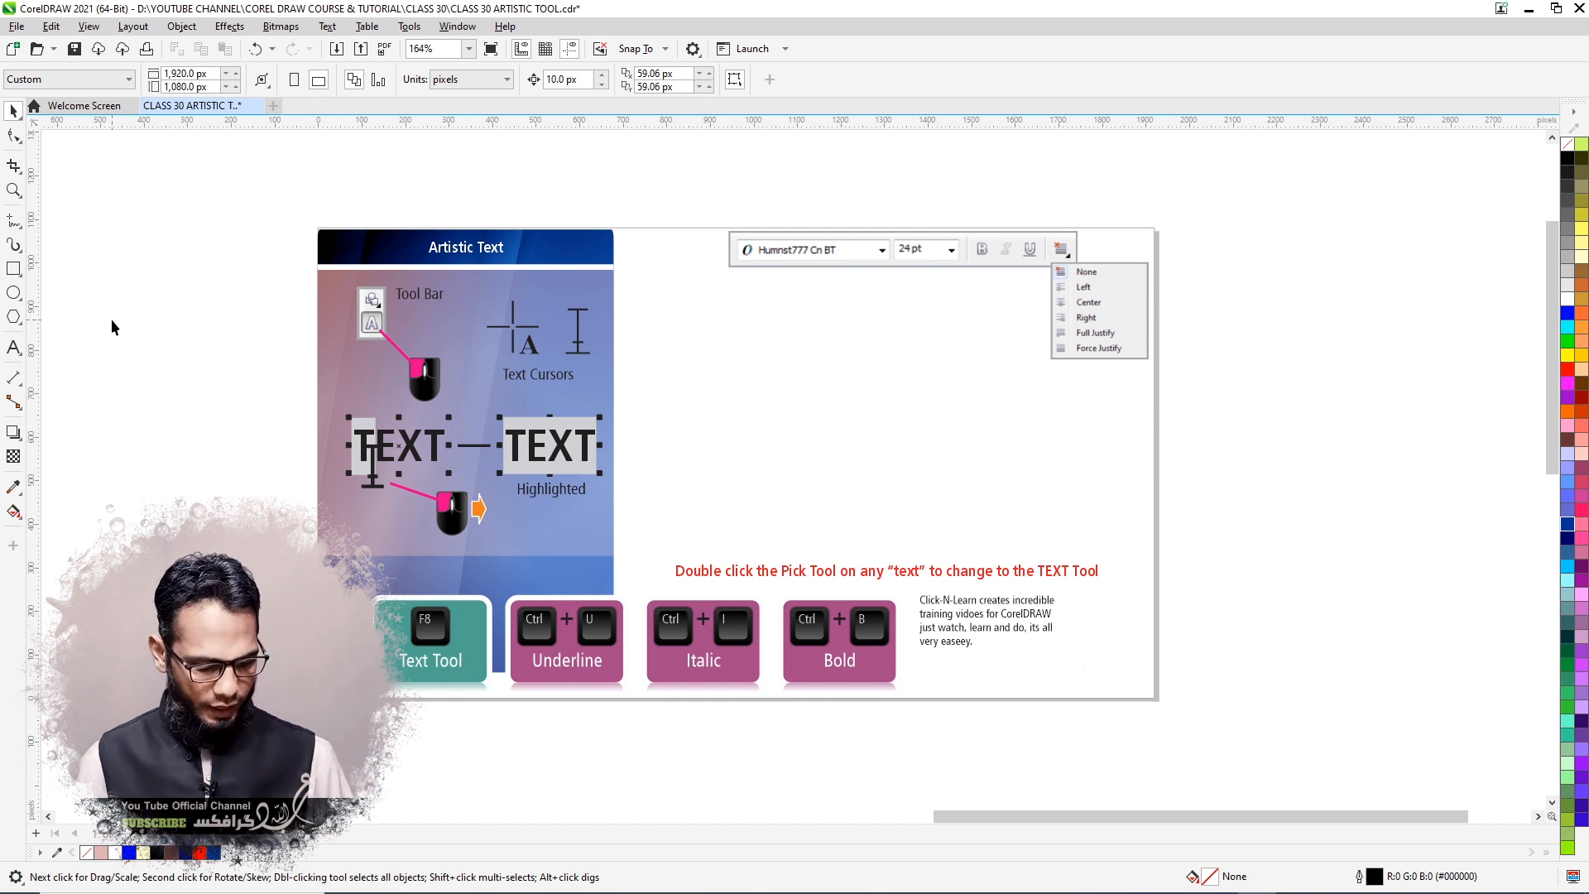
pyautogui.press('F8')
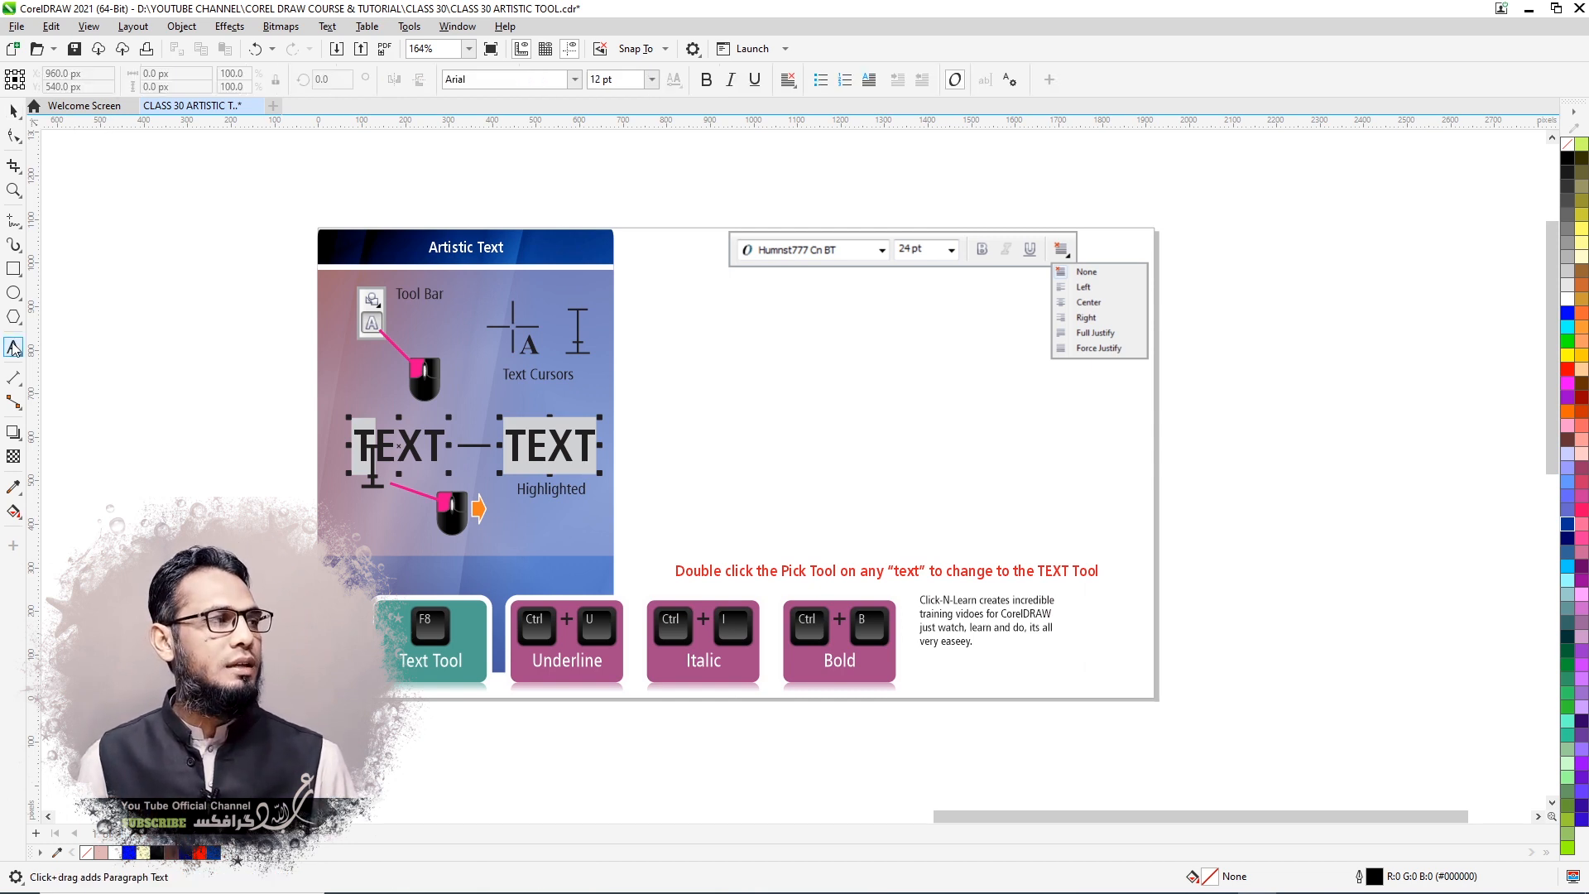
pyautogui.click(754, 335)
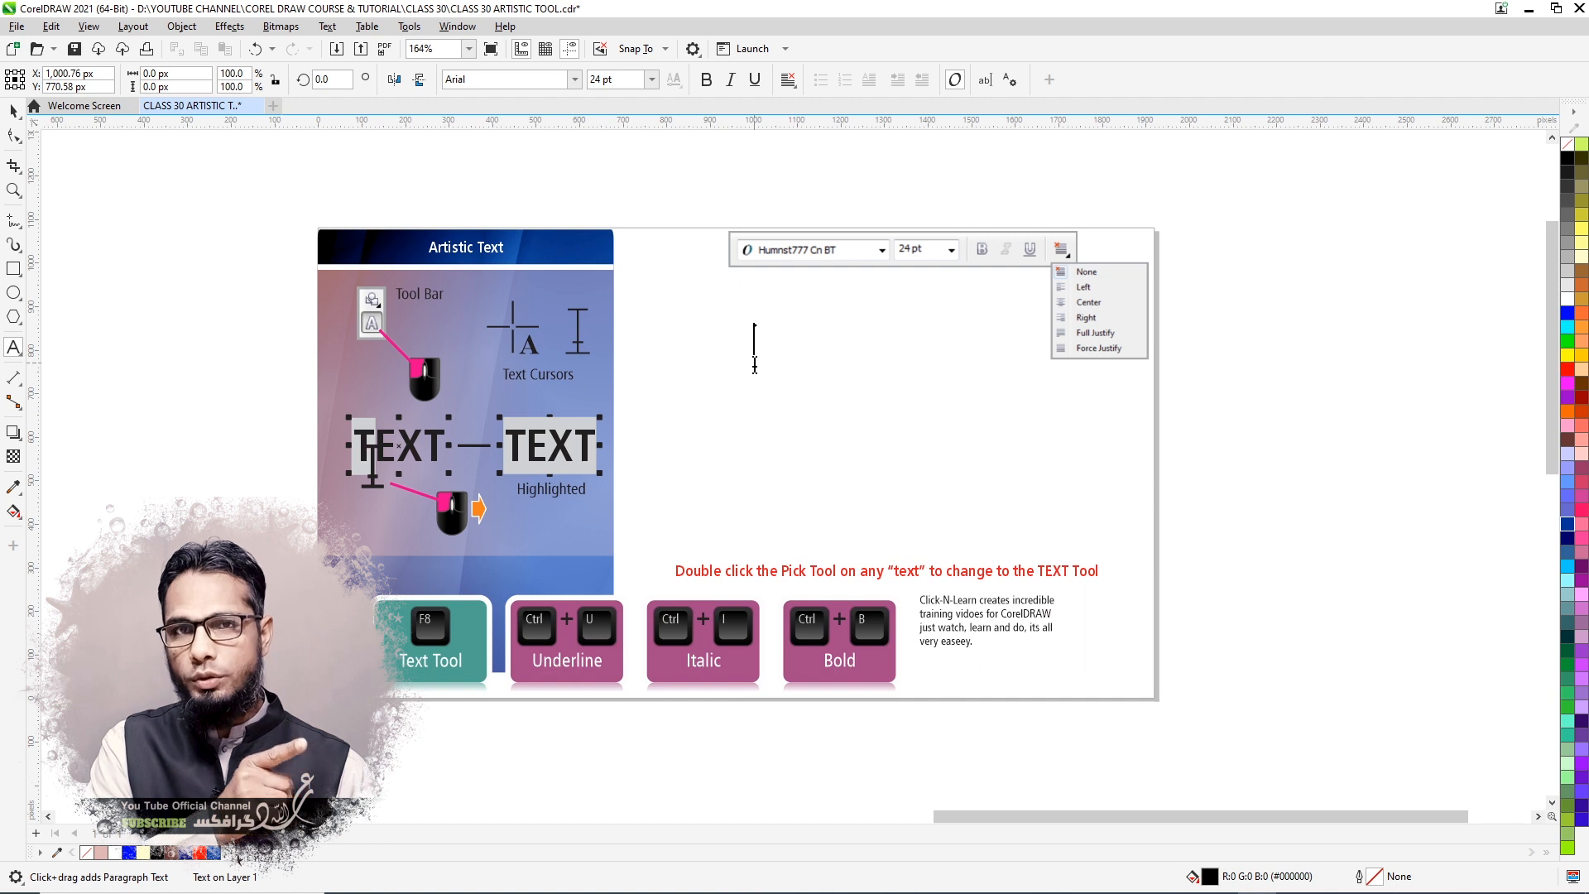
pyautogui.click(10, 112)
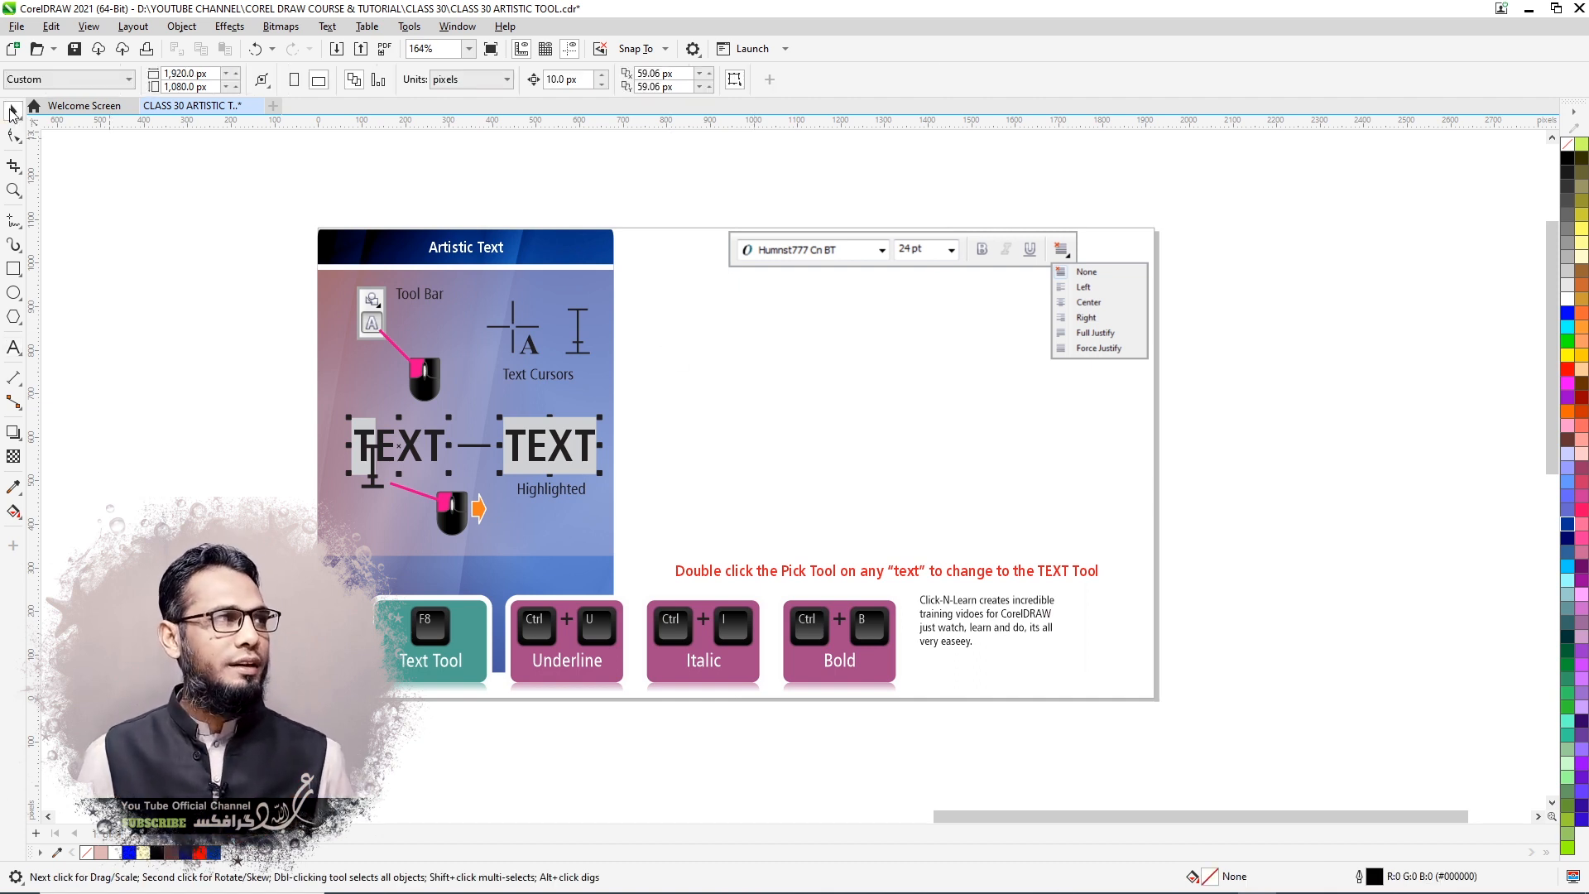
# Create a paragraph text frame about 678 × 348 px in the blank area reading "You are watching Youtube Abdullah Graphics Channel Please Subscribe and Share Video.".
pyautogui.click(13, 347)
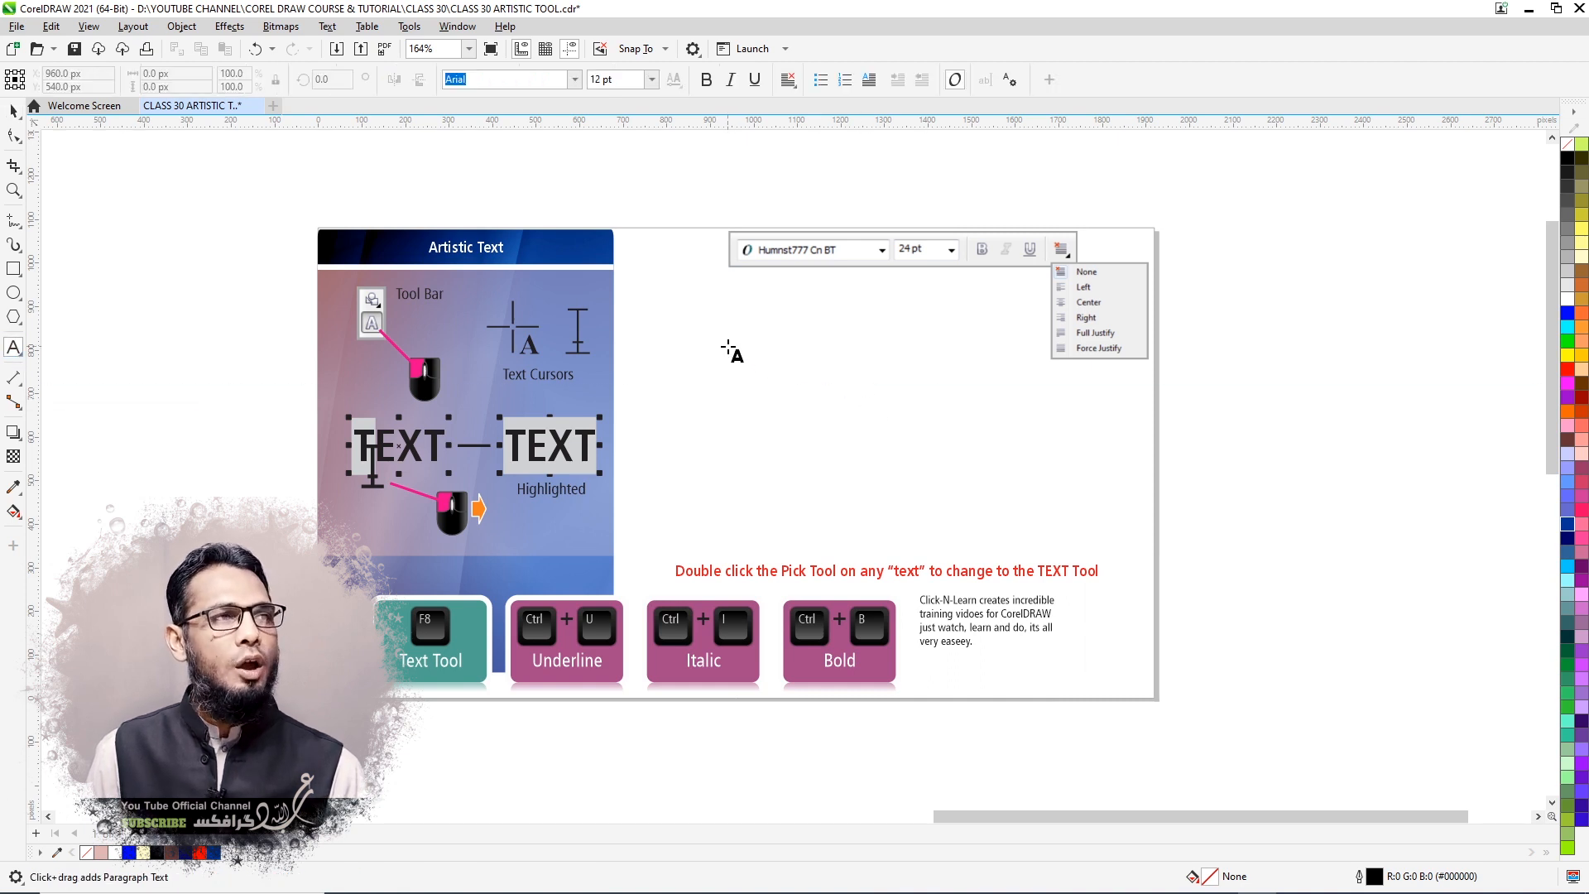
pyautogui.moveTo(726, 346); pyautogui.dragTo(1023, 495)
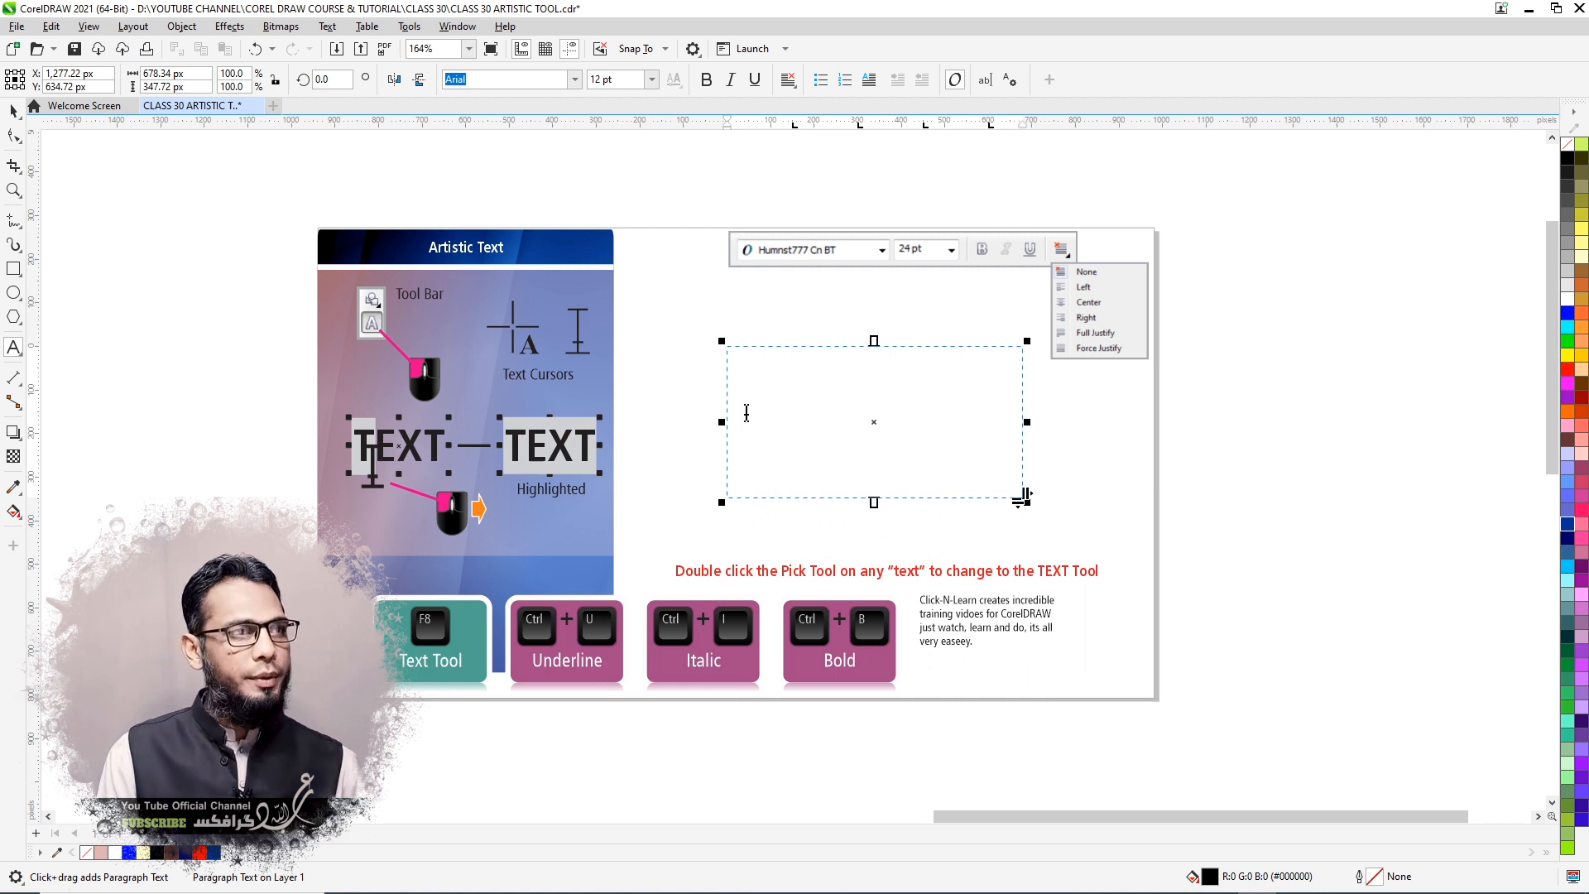
pyautogui.write('You are')
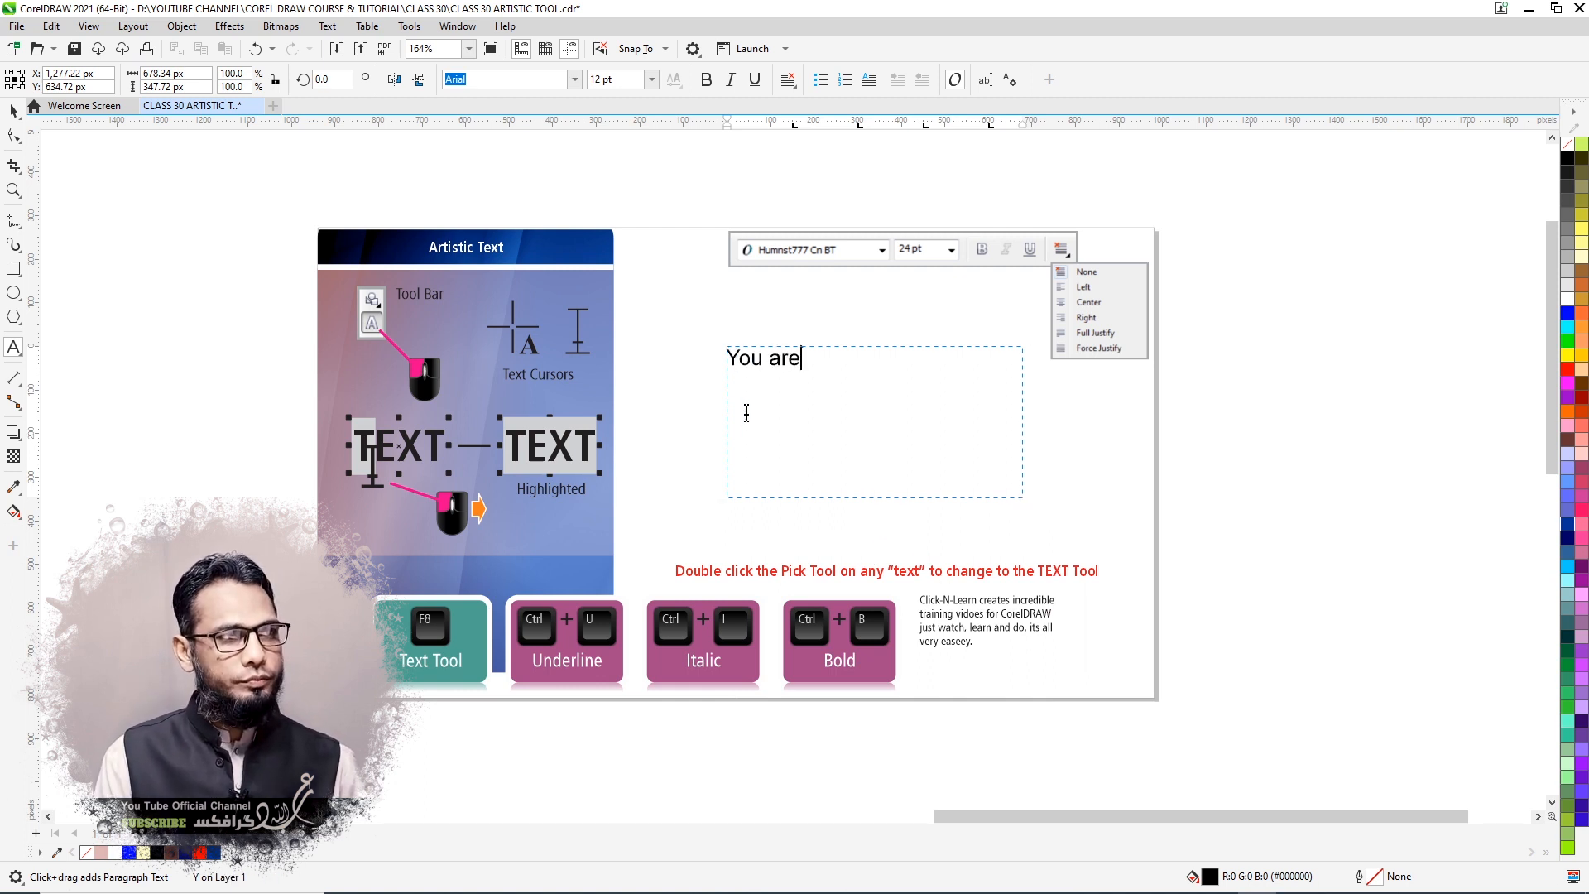
pyautogui.write(' watching ')
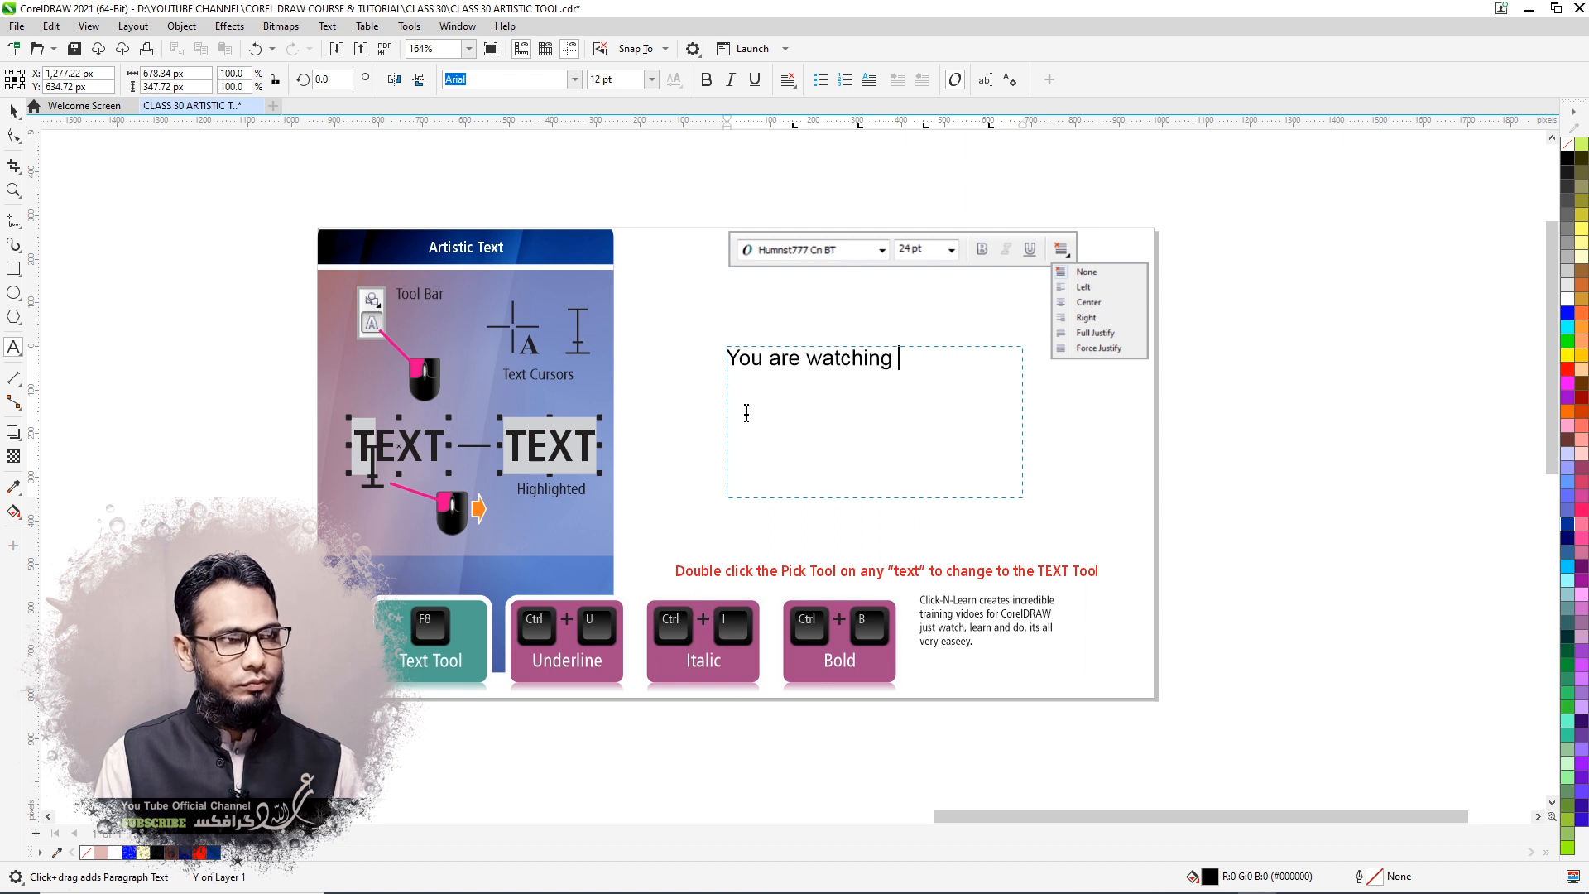
pyautogui.write('Youtube Ab')
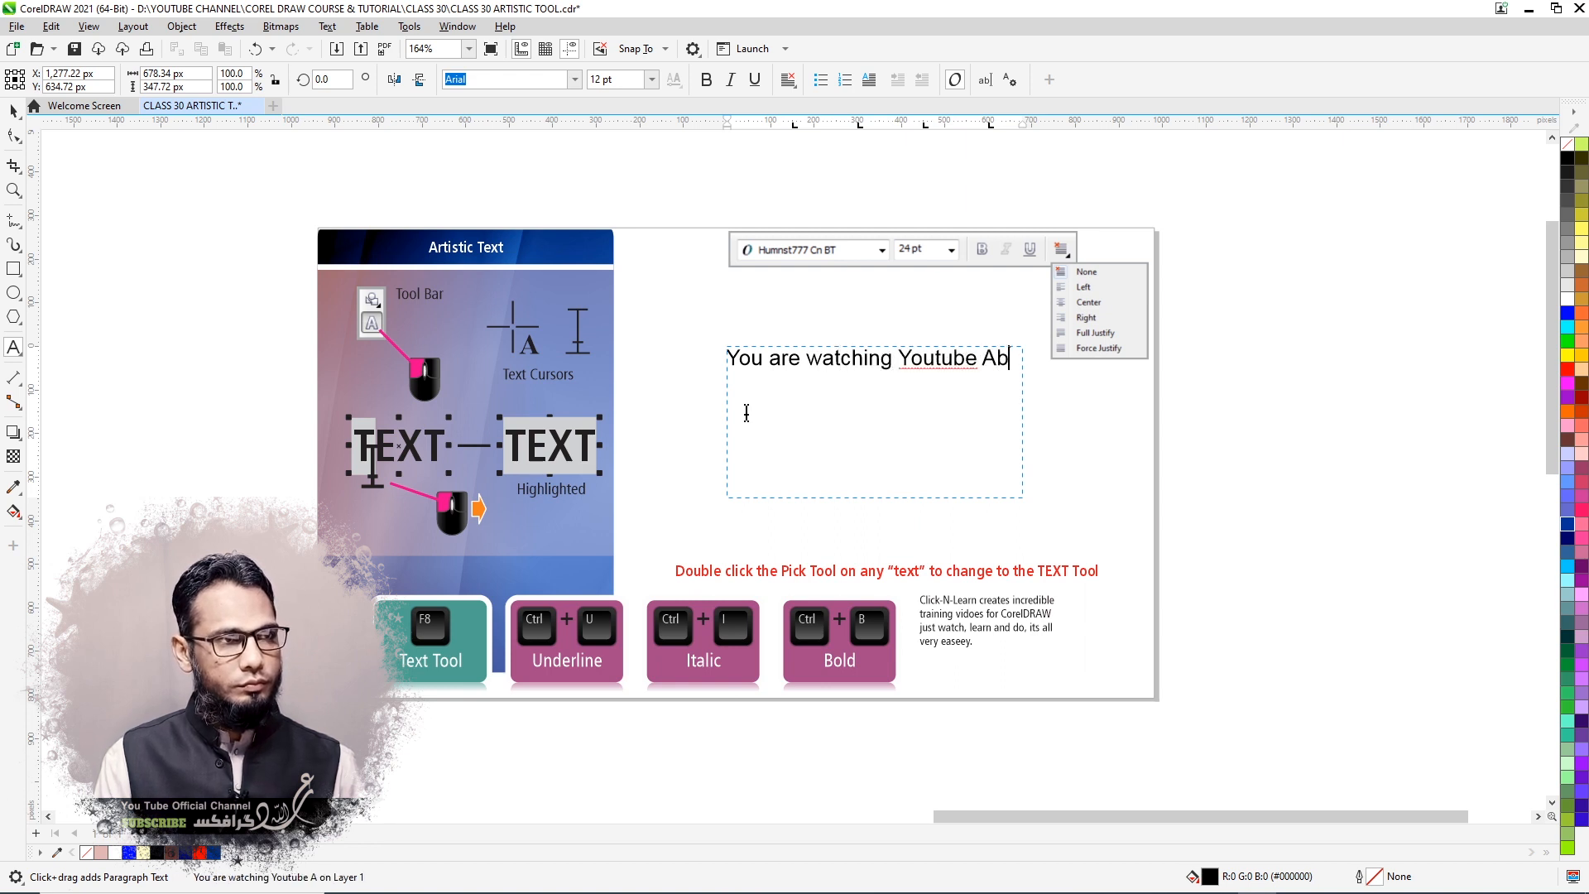
pyautogui.write('dullah Graphic')
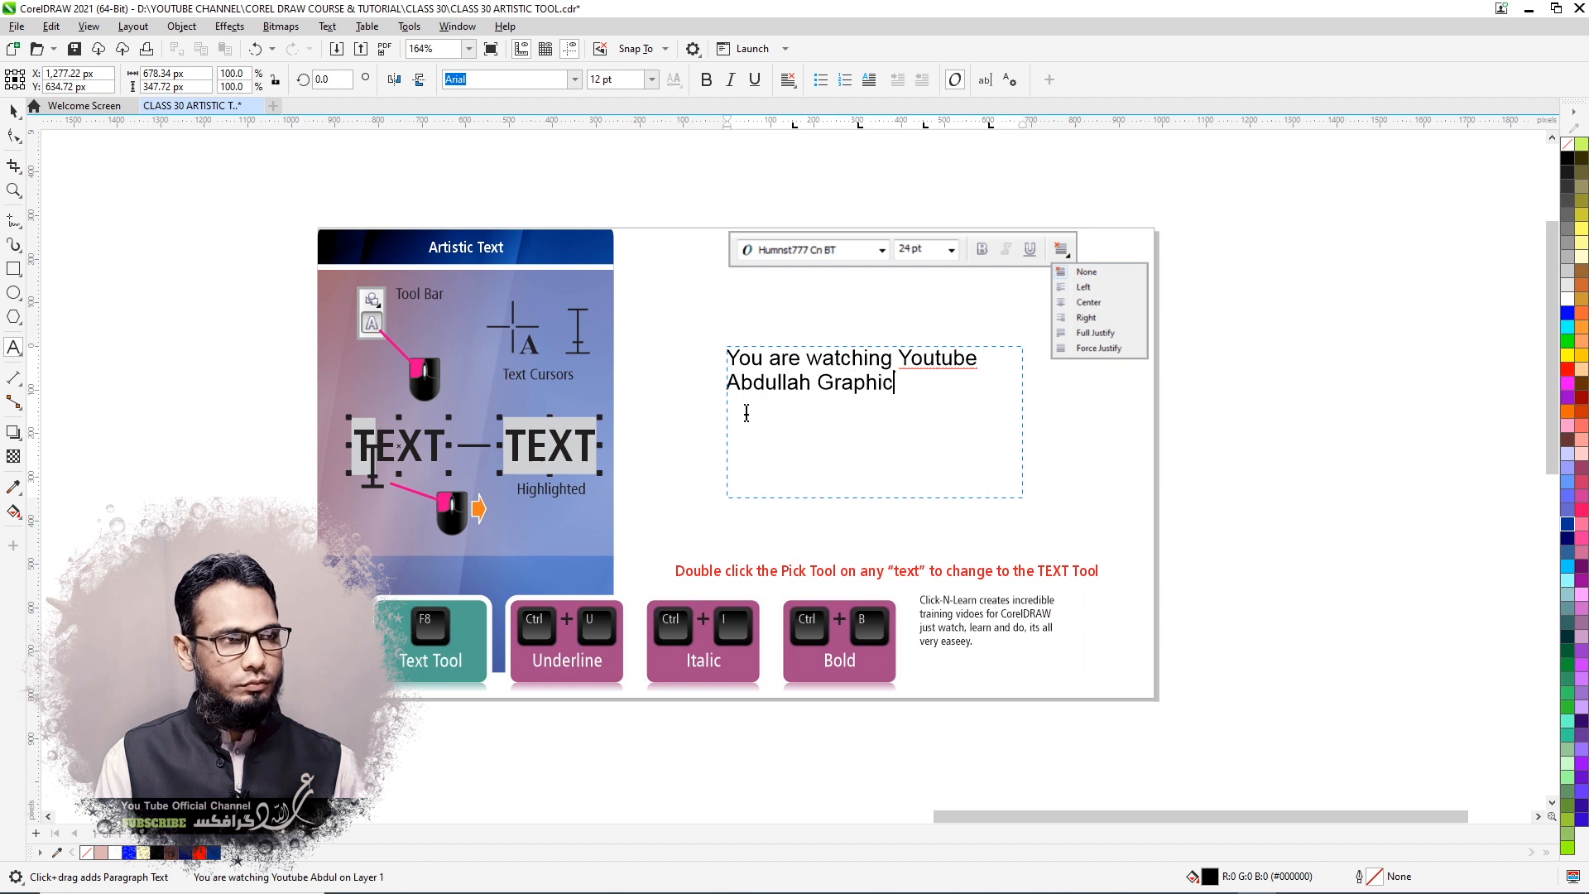
pyautogui.write('s Channel')
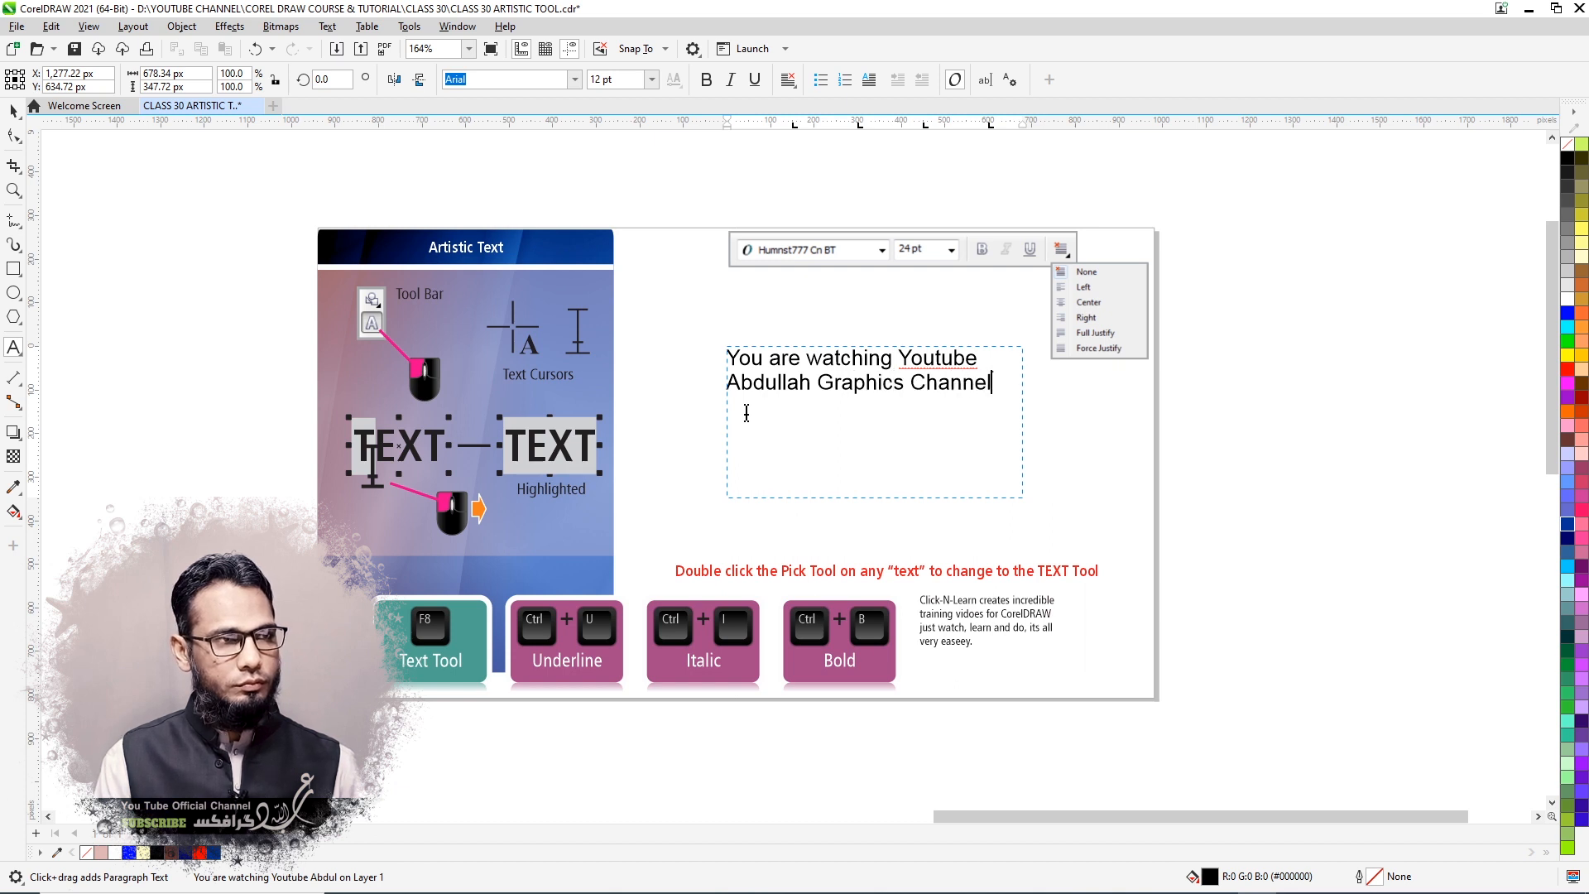
pyautogui.write(' Please ')
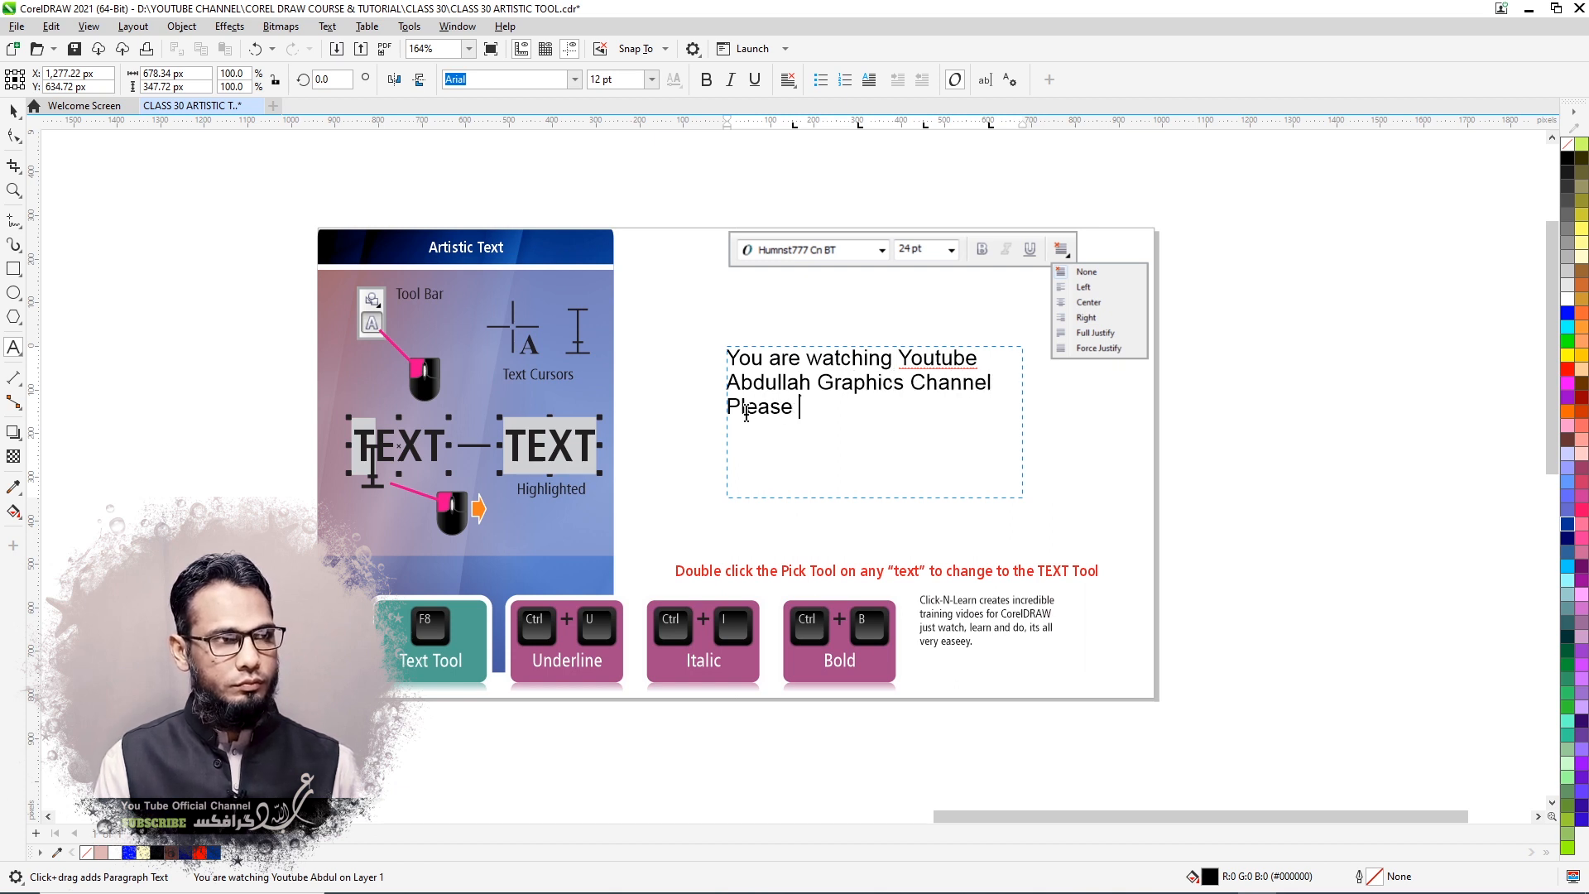
pyautogui.write('Subscri')
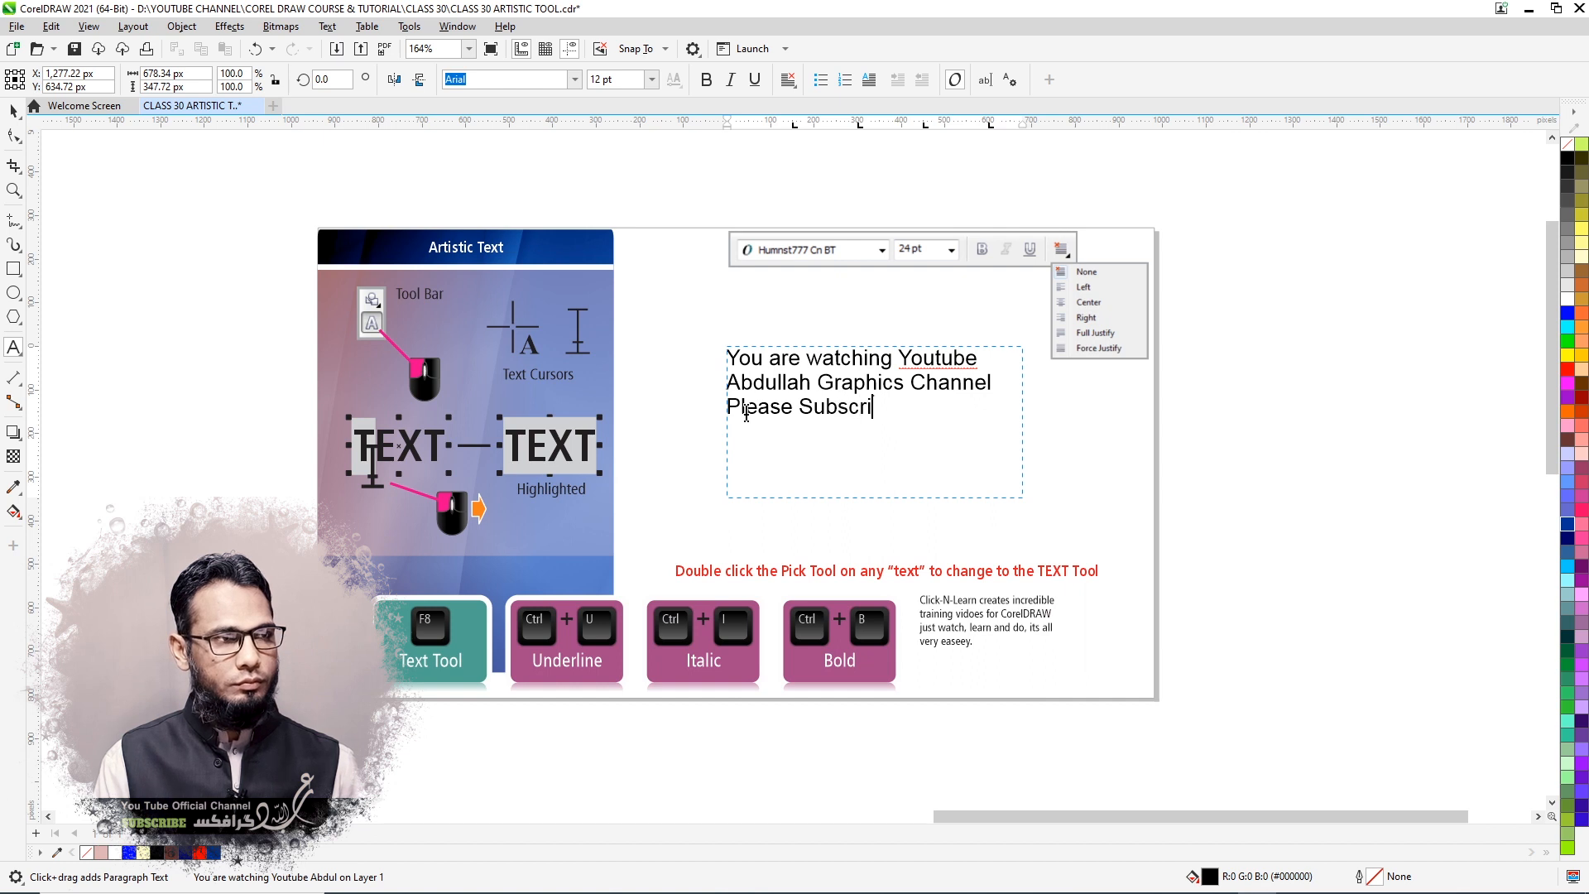
pyautogui.write('be and S')
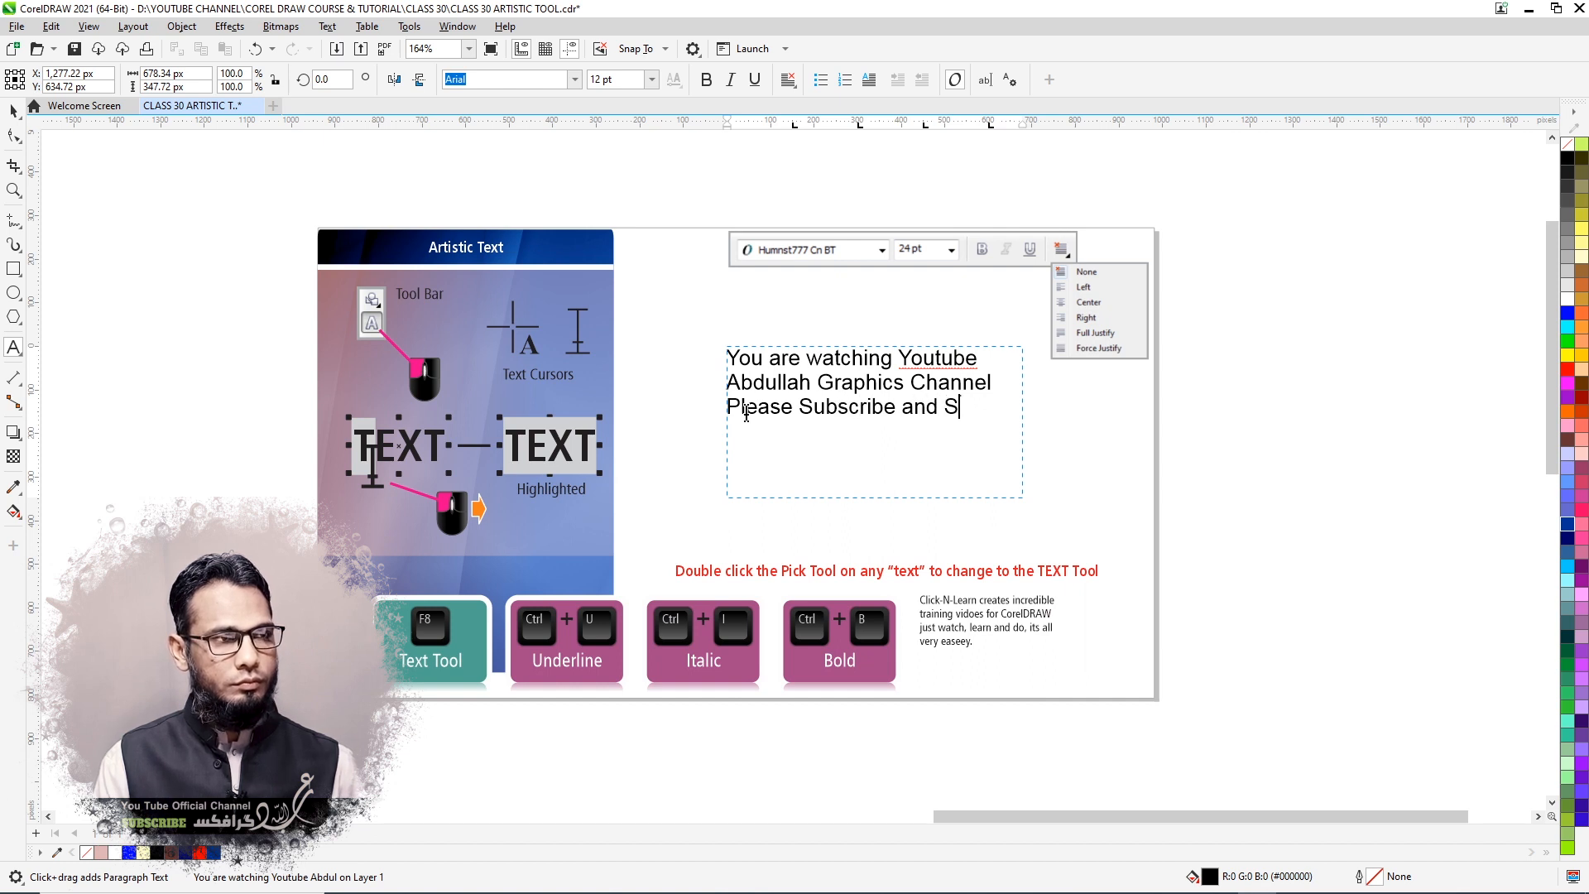
pyautogui.write('hare Video')
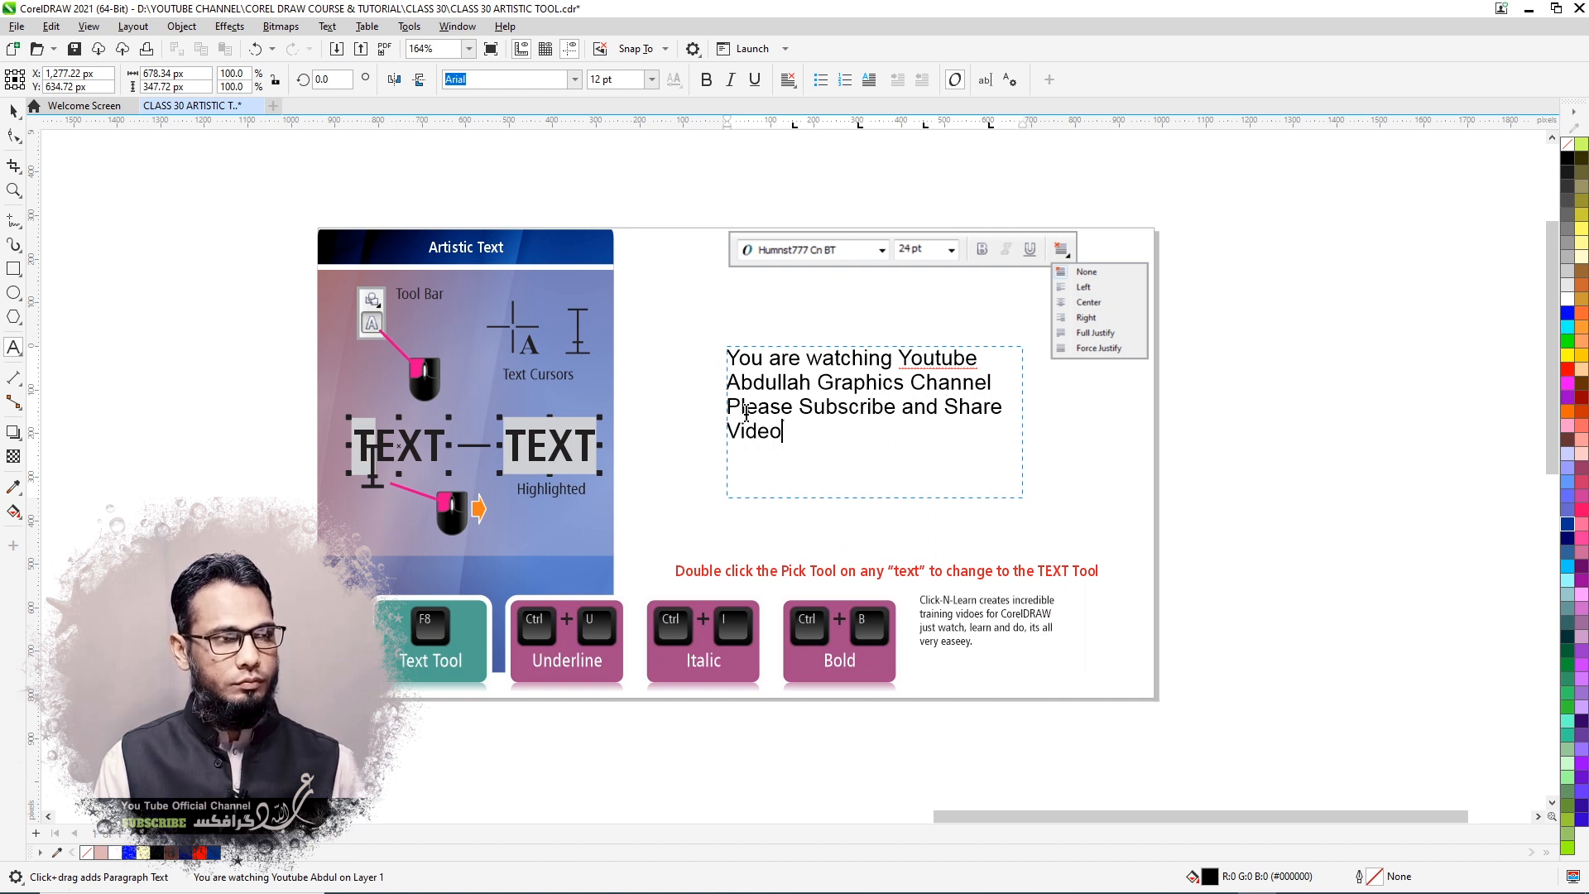
pyautogui.write('.')
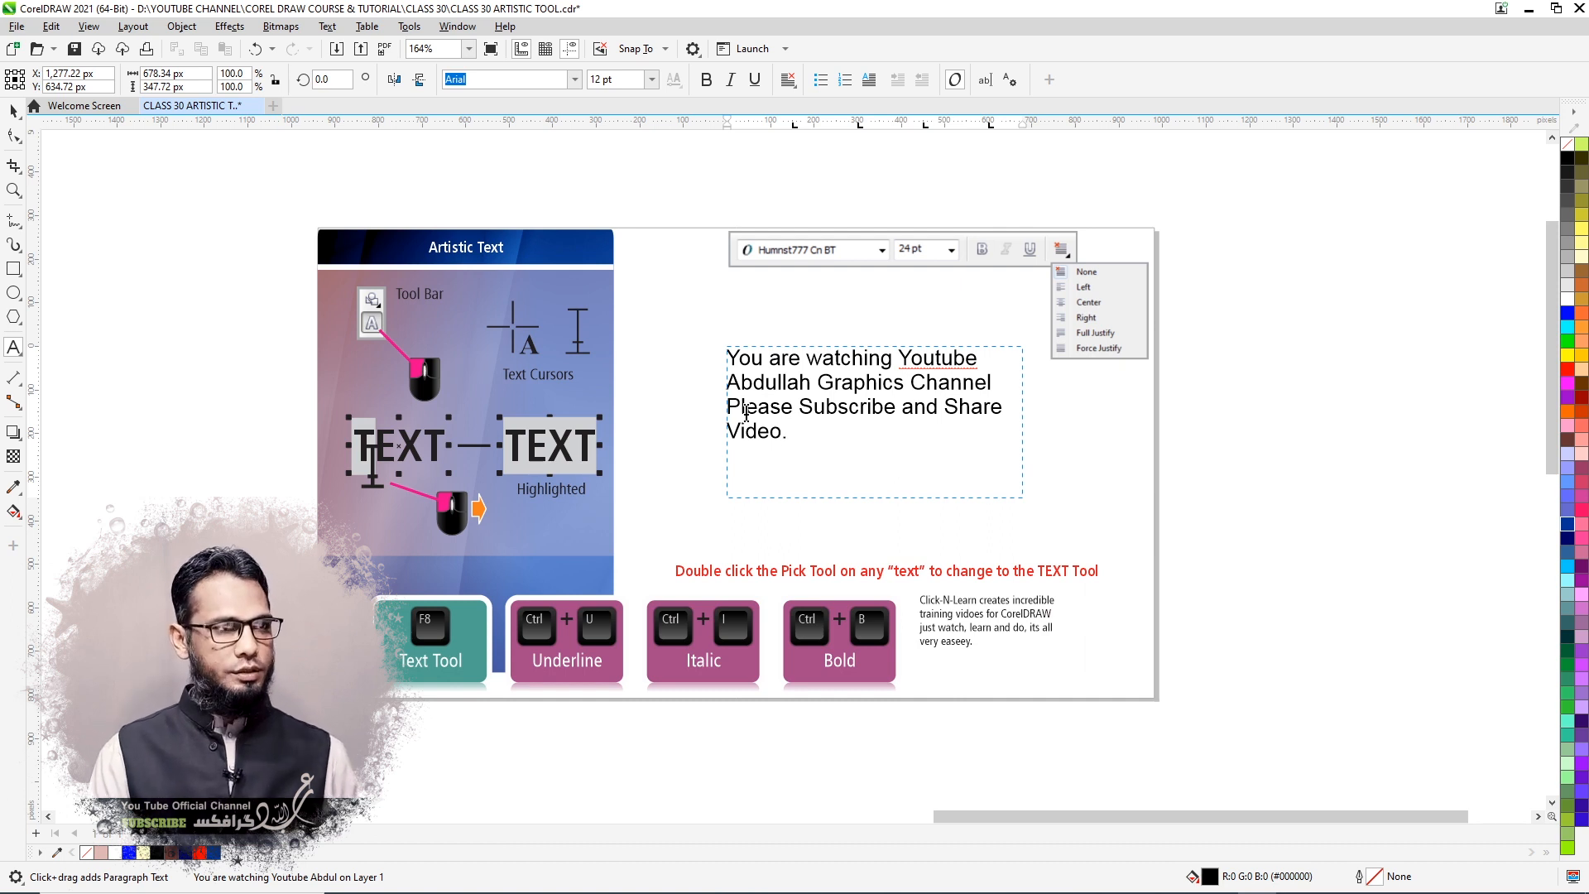